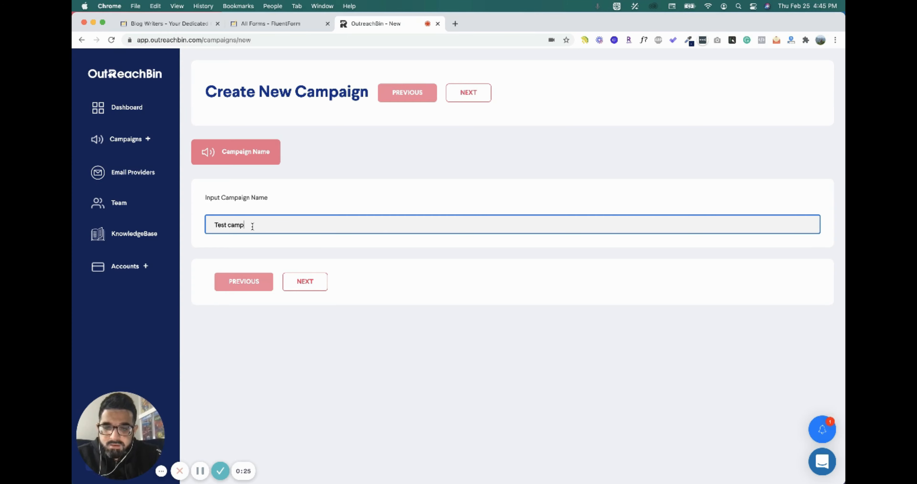
- Proceed from the campaign name to the prospects, manually enter the placeholder "none" as the only prospect, and continue to the messages
click(304, 284)
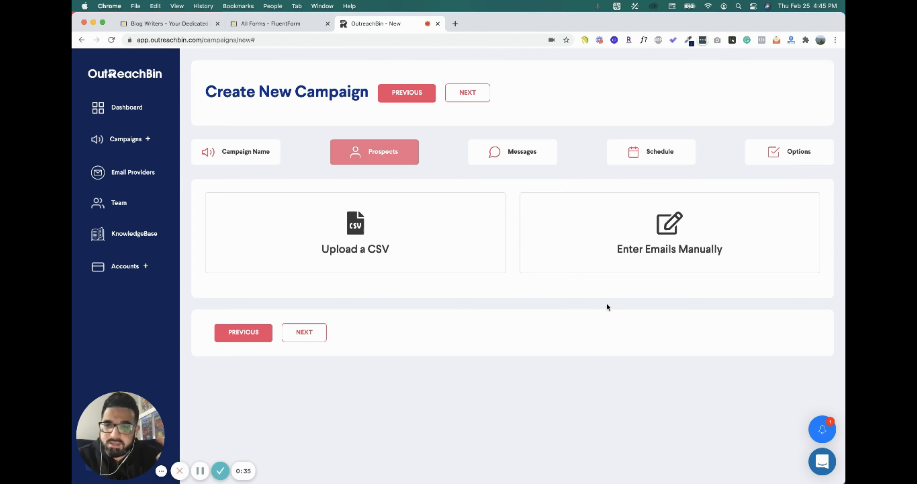
click(653, 248)
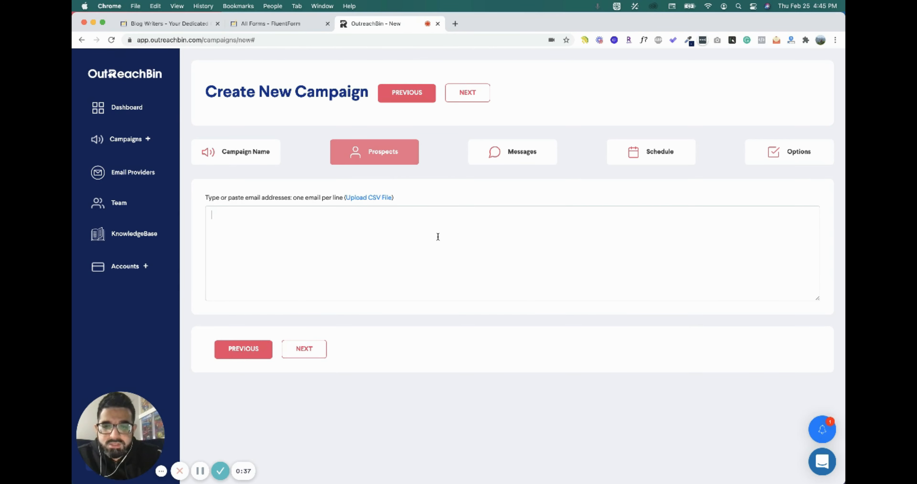
text(test)
click(303, 349)
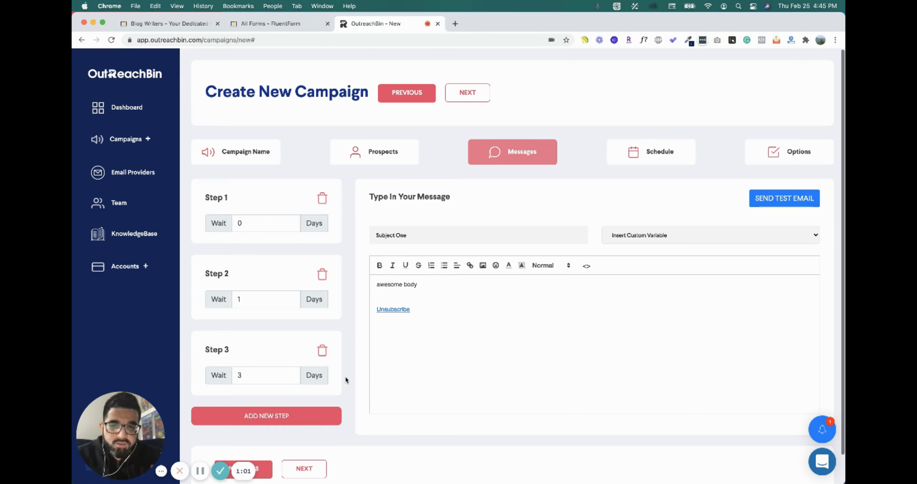
- Delete Step 3 and Step 2 from the message sequence, keeping only Step 1
click(322, 350)
click(550, 253)
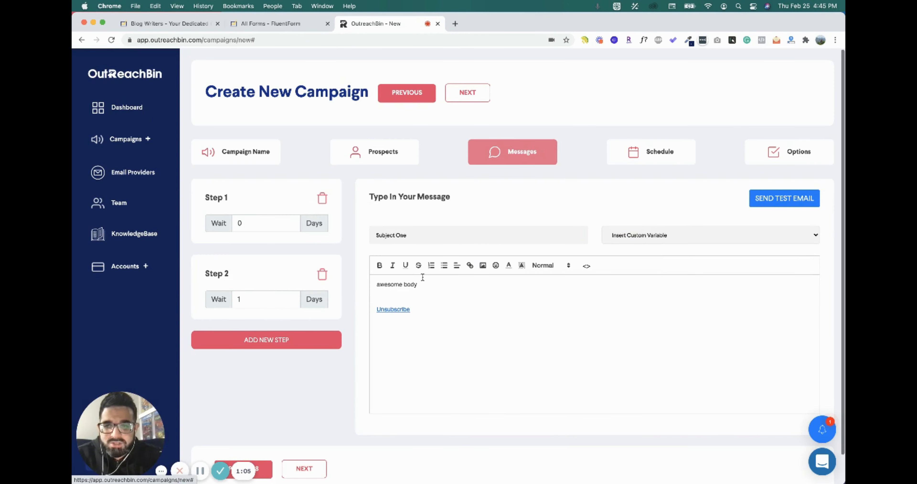
click(323, 274)
click(553, 248)
- Replace the Step 1 message subject with "Thank you"
click(433, 238)
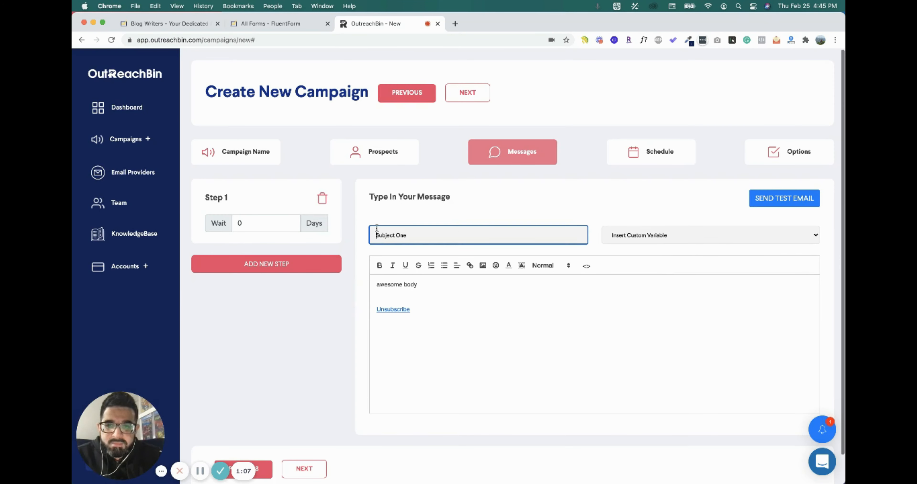
triple_click(433, 237)
text(Thank you)
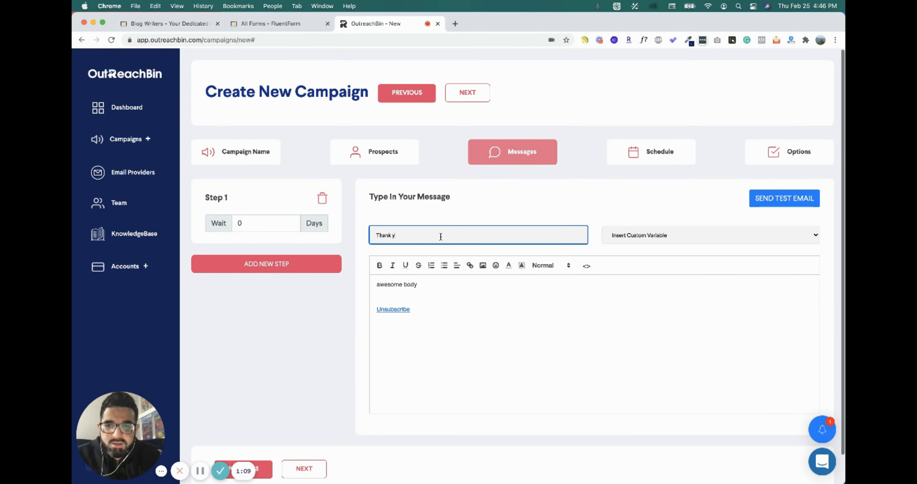
- Replace the message body above the unsubscribe link with "Thanks for downloading our guide" and, on a new line, "Here is the link"
click(441, 283)
key(super+shift+Left)
text(Tha)
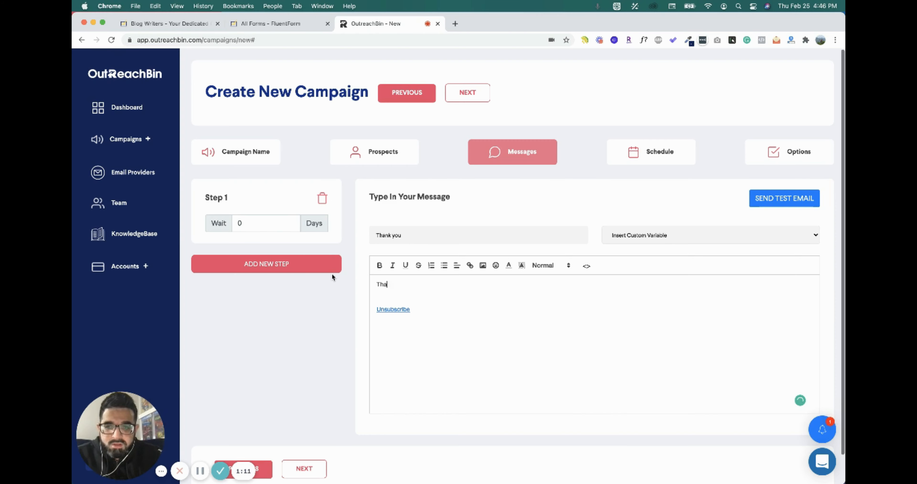
text(nks for do)
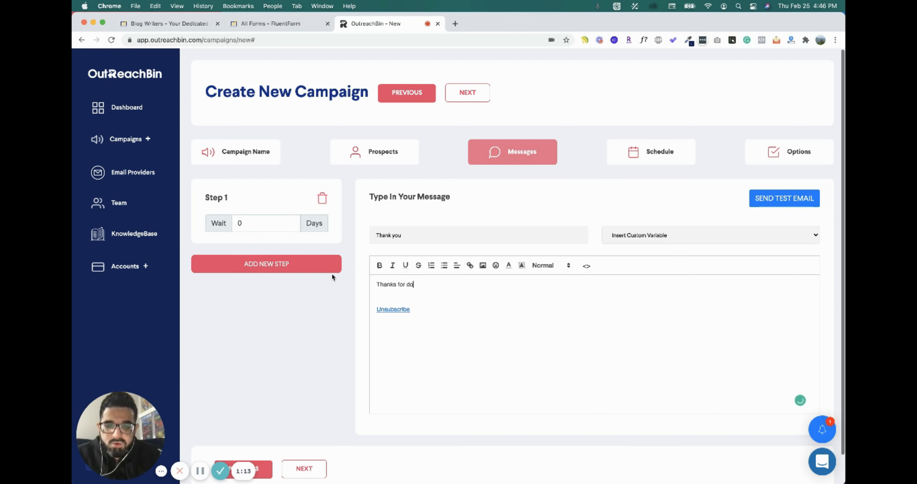
text(wnloading)
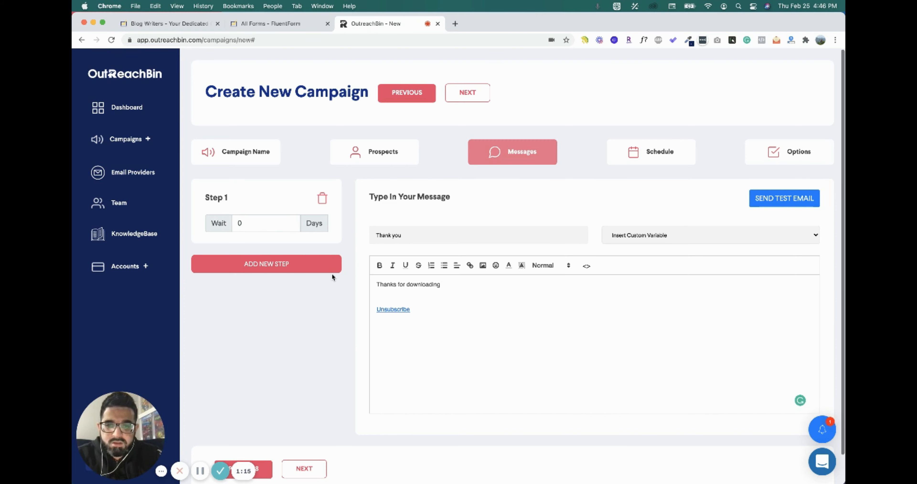
text( our)
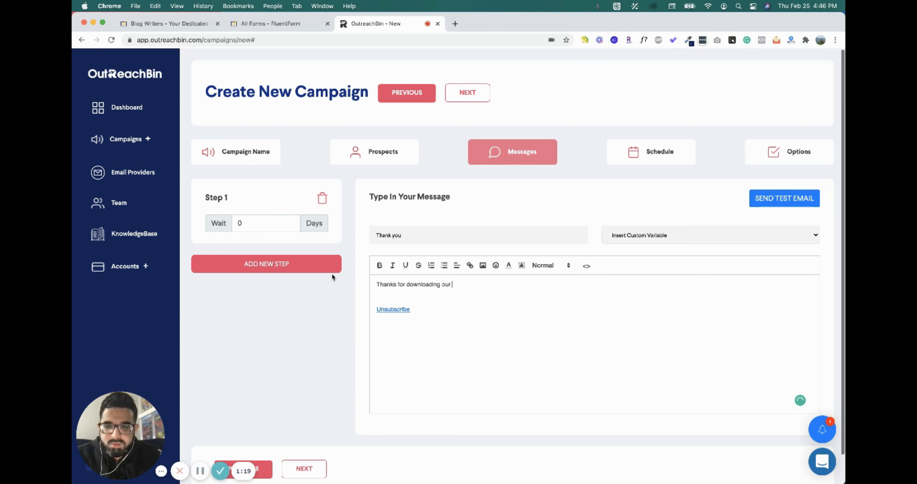
text( guide)
key(Return)
text(H)
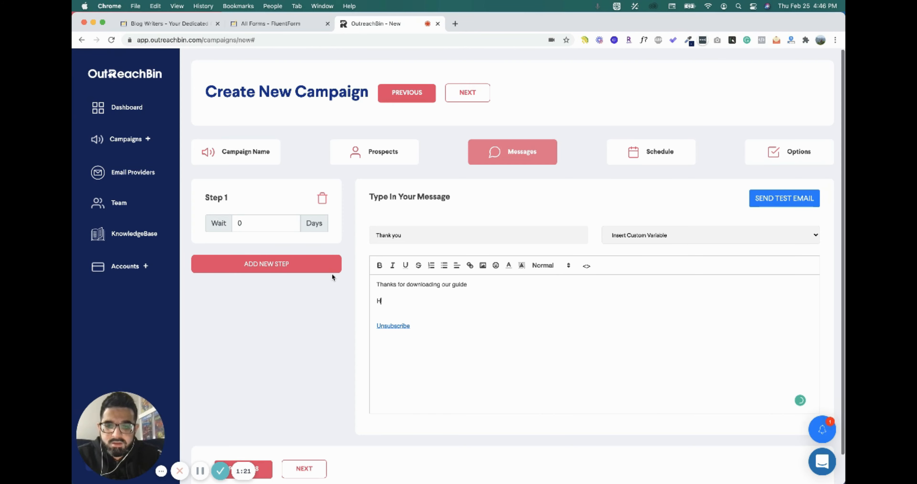
text(ere is the link)
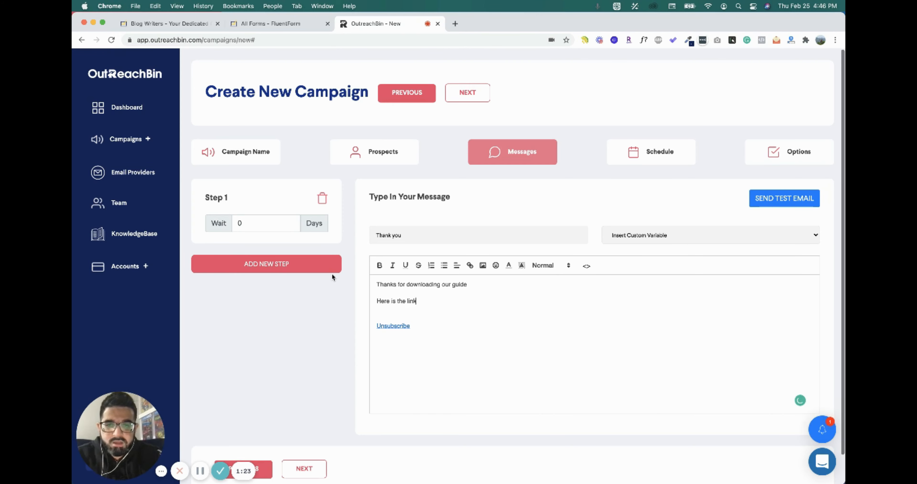
- Set the campaign's sending window in the schedule to between 12:00 AM and 11:59 PM
click(671, 156)
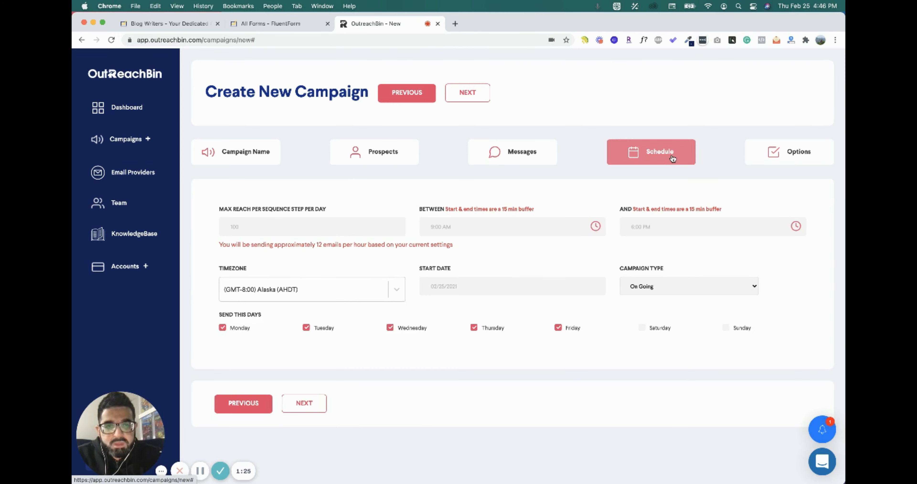
click(512, 230)
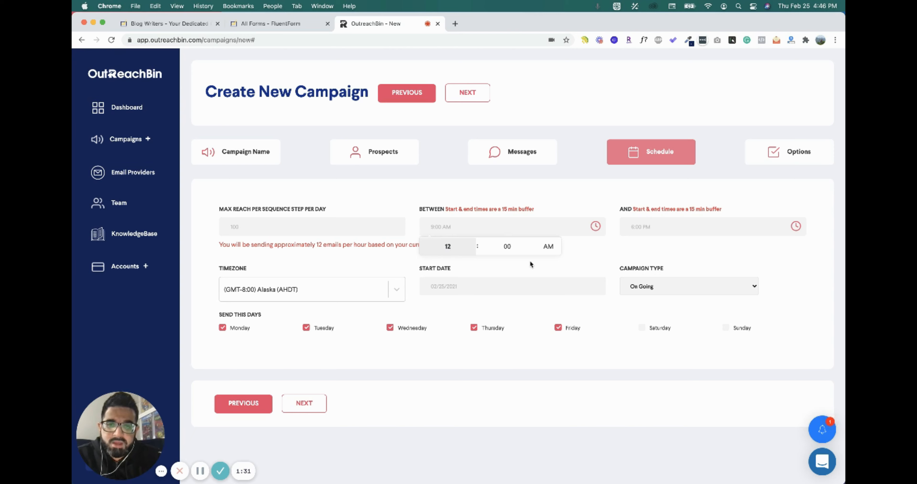
click(690, 229)
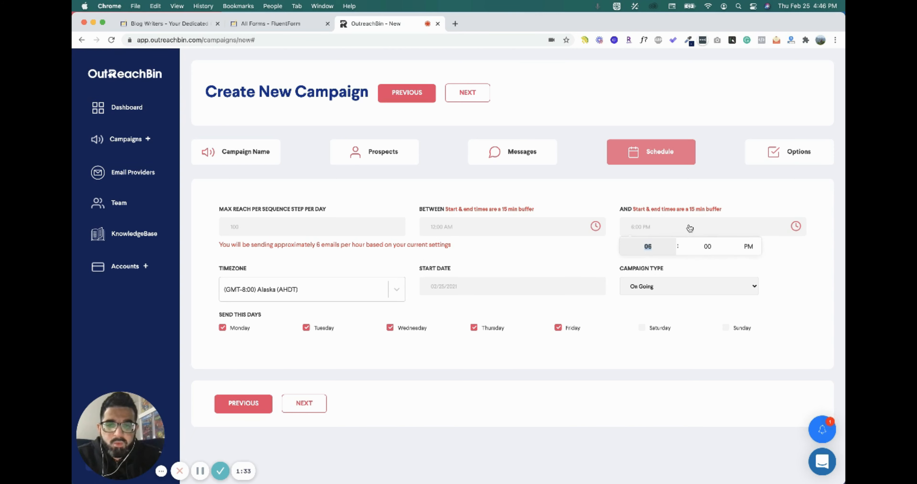
text(11)
click(686, 227)
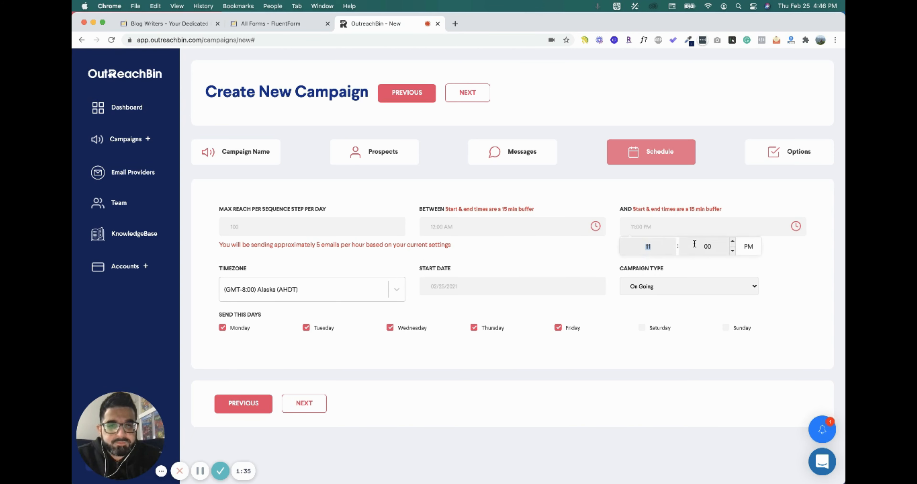
click(695, 244)
text(59)
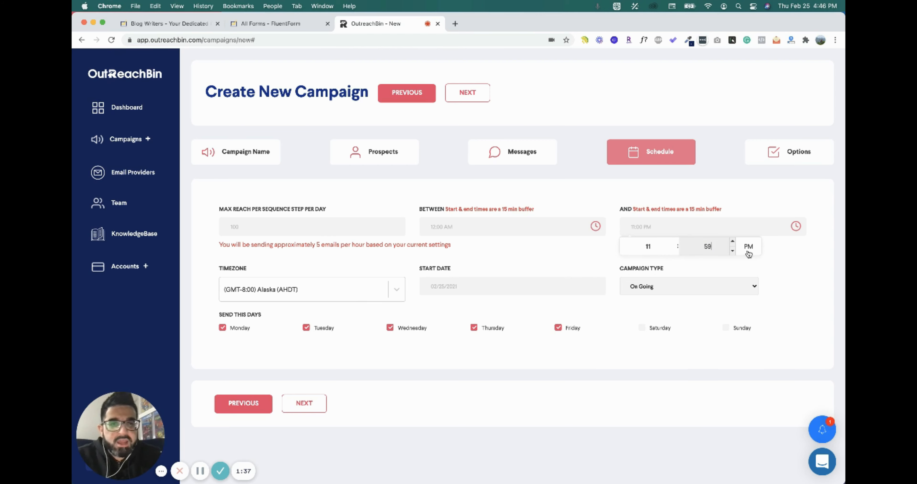
click(773, 251)
- Set the schedule timezone to (GMT-5:00) Eastern Time and add Saturday and Sunday to the sending days
click(324, 285)
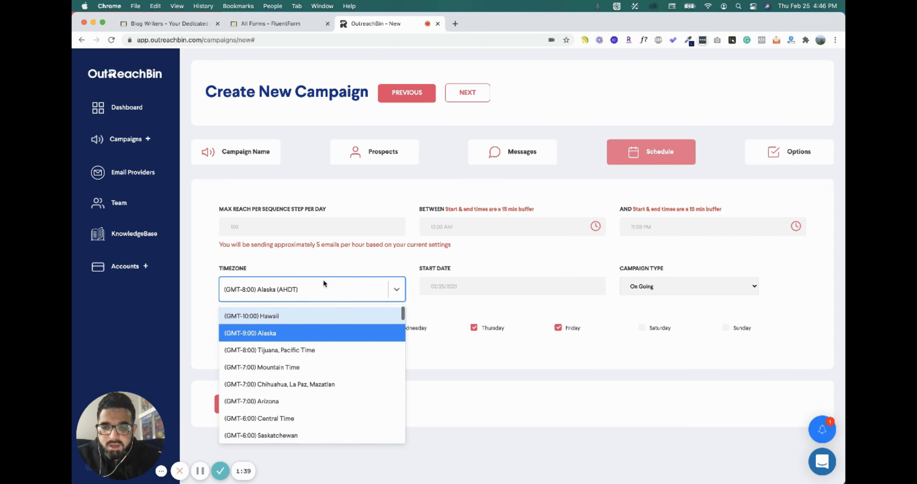
text(ea)
click(299, 333)
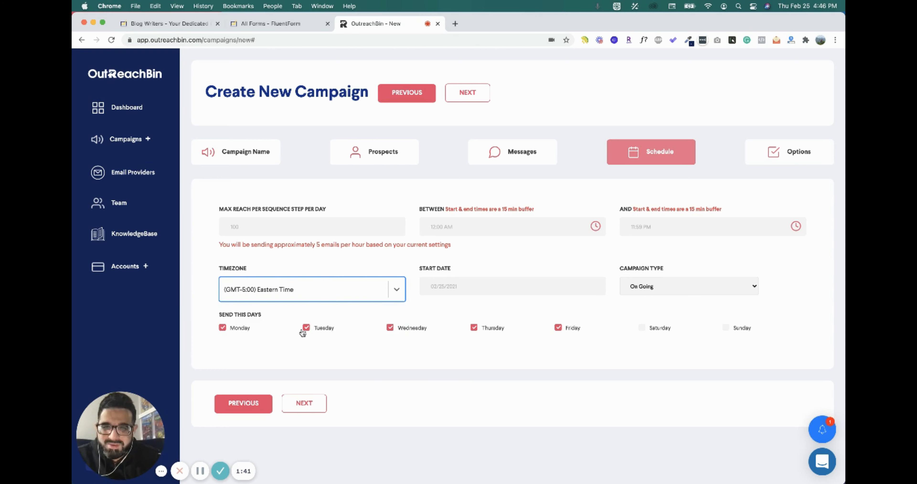
click(666, 328)
click(733, 329)
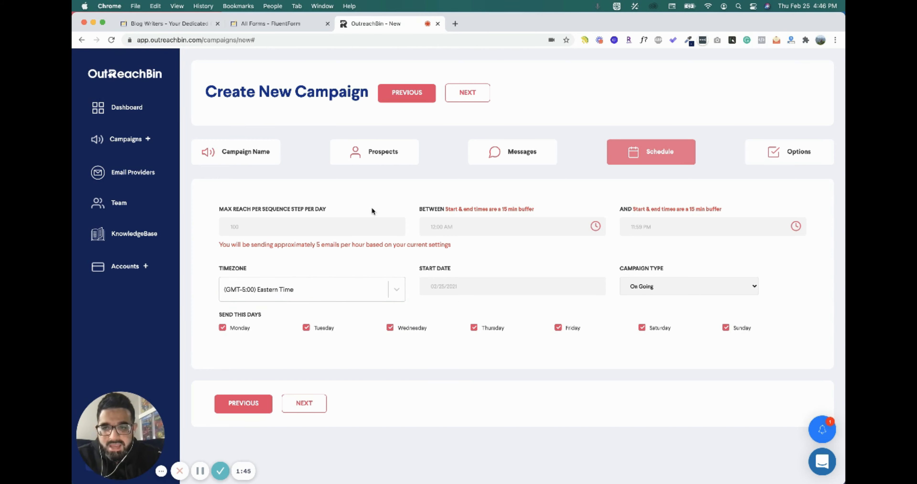
- Try a maximum reach per sequence step of 25 and 50 per day, and set it back to 100
triple_click(266, 226)
text(25)
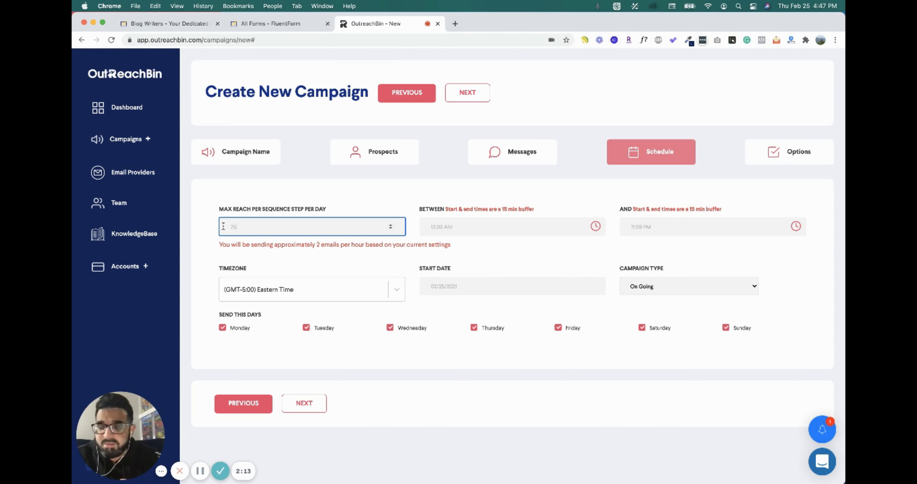
key(BackSpace)
key(BackSpace)
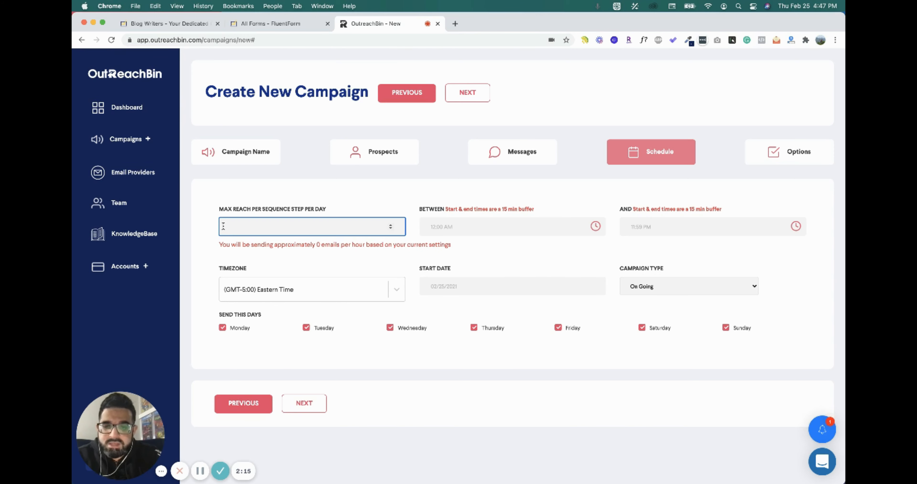
text(50)
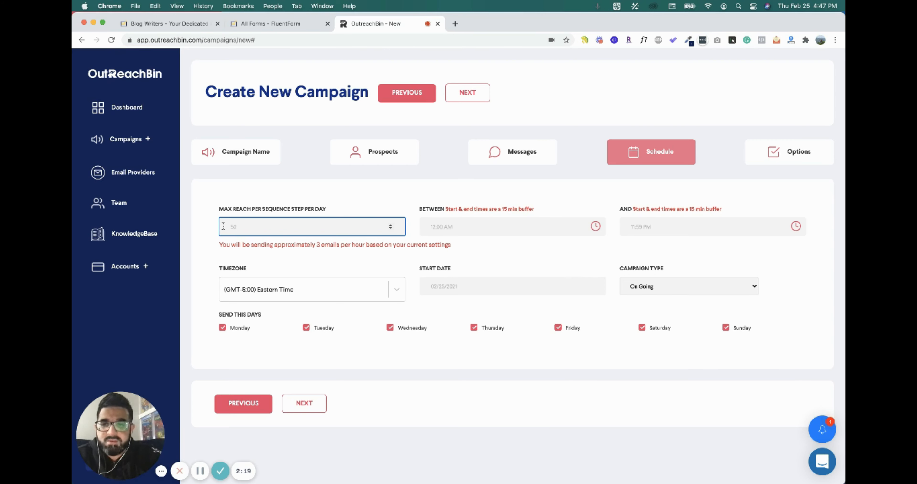
double_click(248, 227)
text(100)
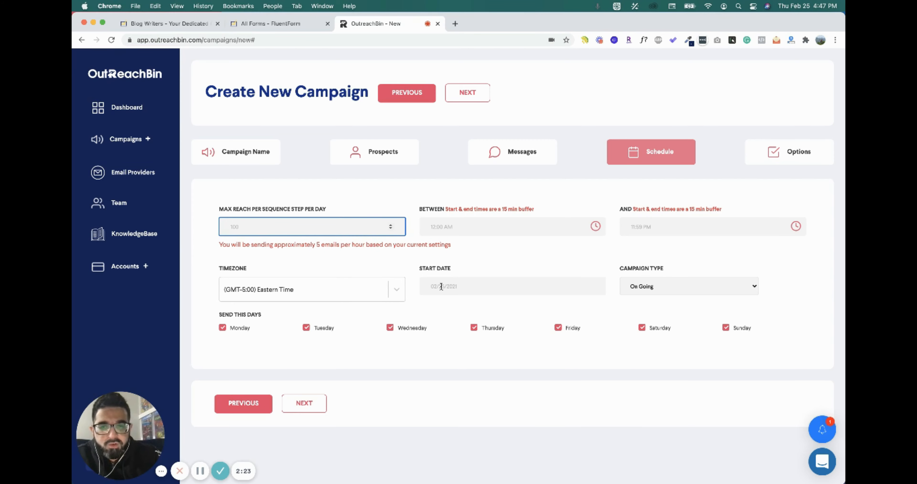
- Choose On Going as the campaign type and continue to the campaign options
click(513, 270)
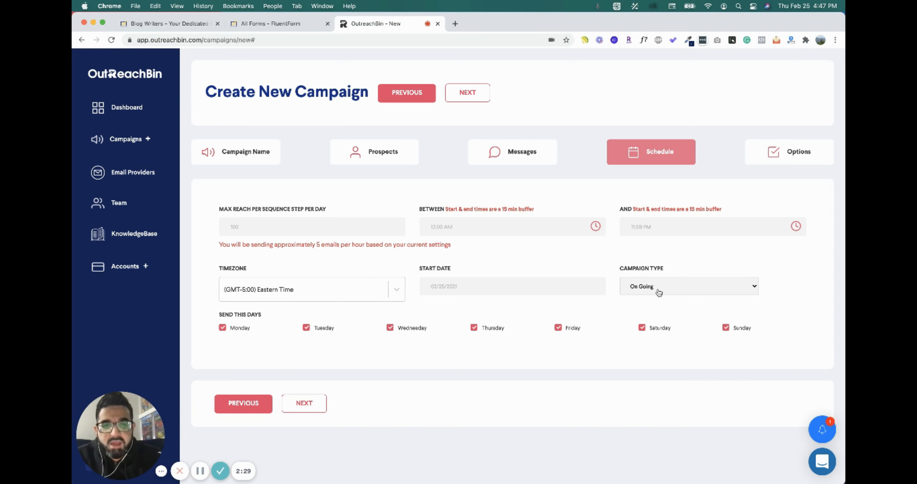
click(671, 290)
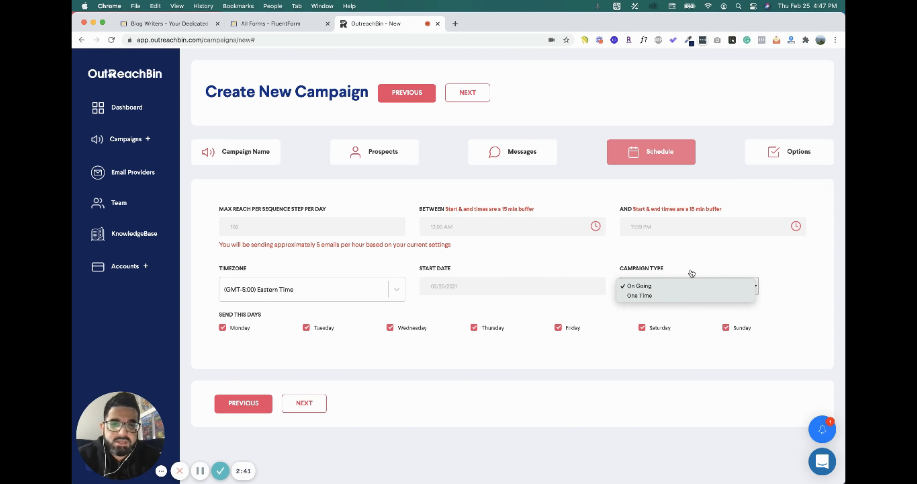
click(651, 287)
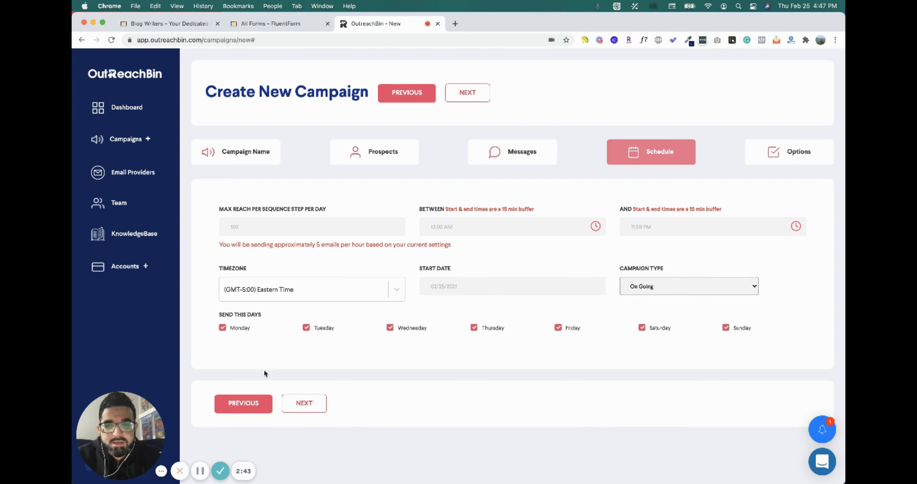
click(295, 404)
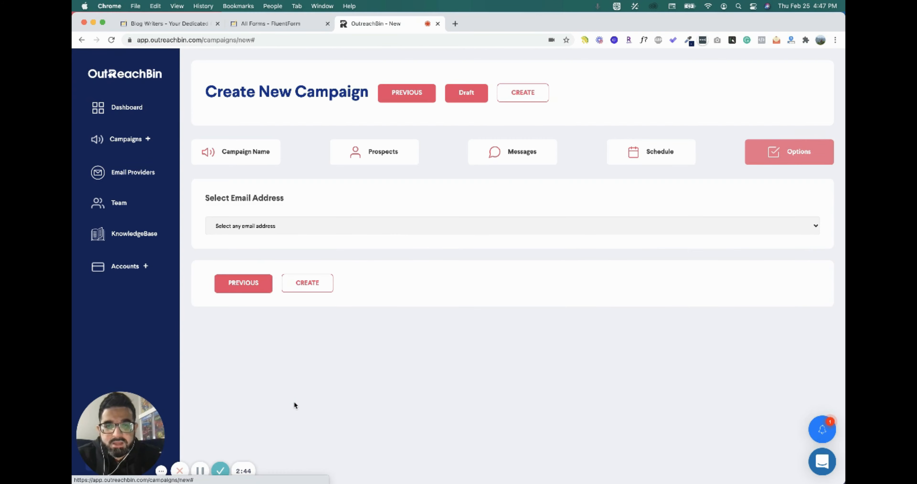
- Select the connected Gmail address as the sending address and create the campaign
click(282, 230)
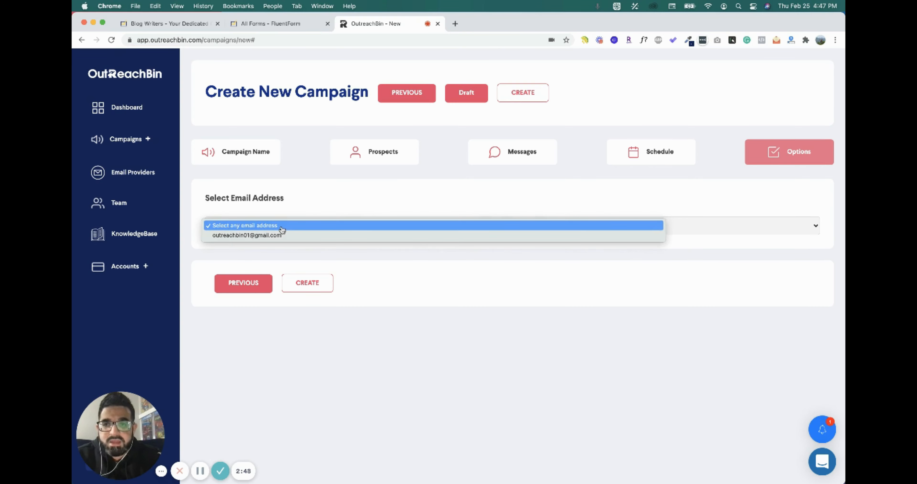
click(271, 236)
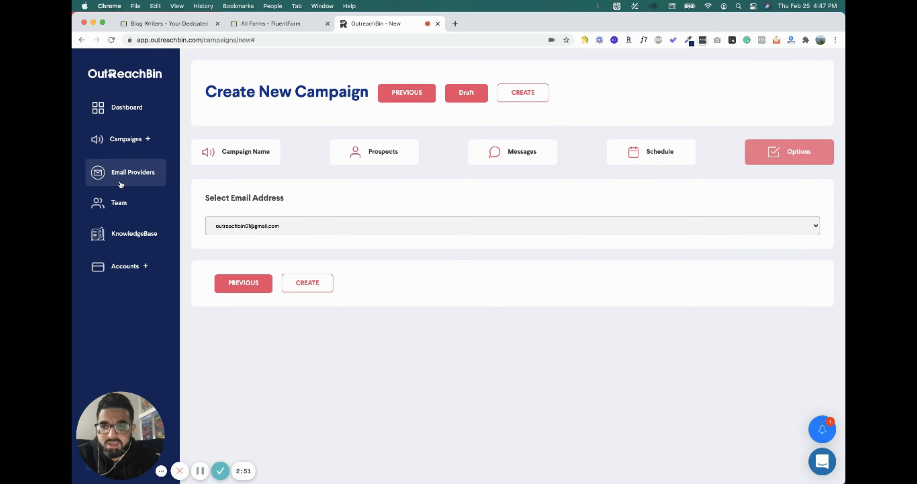
click(307, 284)
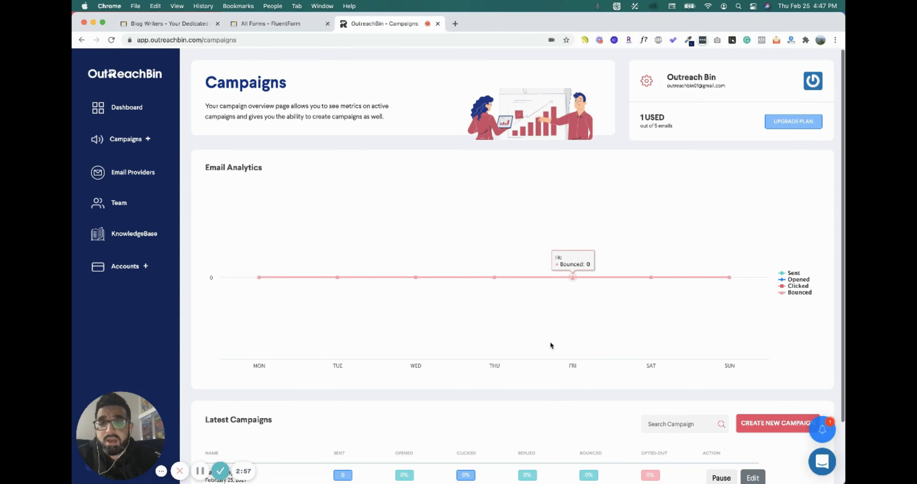
- Open the prospects of Test campaign, delete the placeholder prospect "none" and reload the prospect list
scroll(550, 343, down, 3)
scroll(551, 345, up, 1)
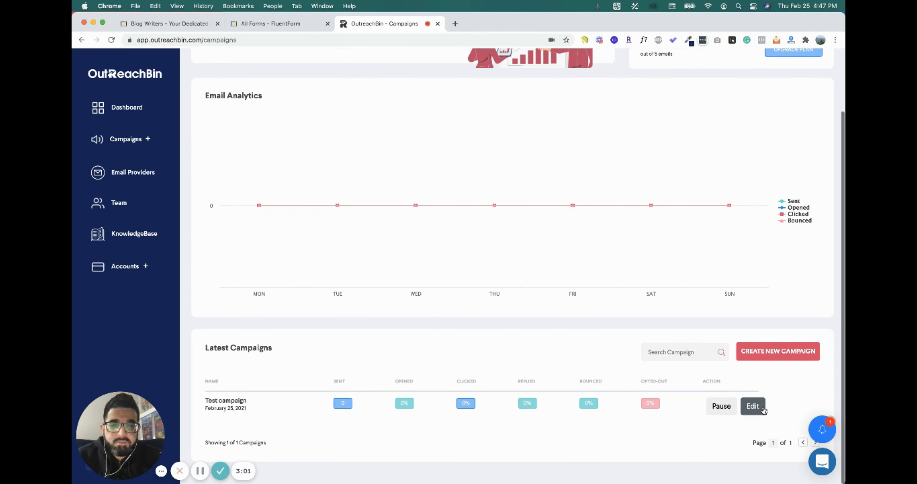
click(753, 407)
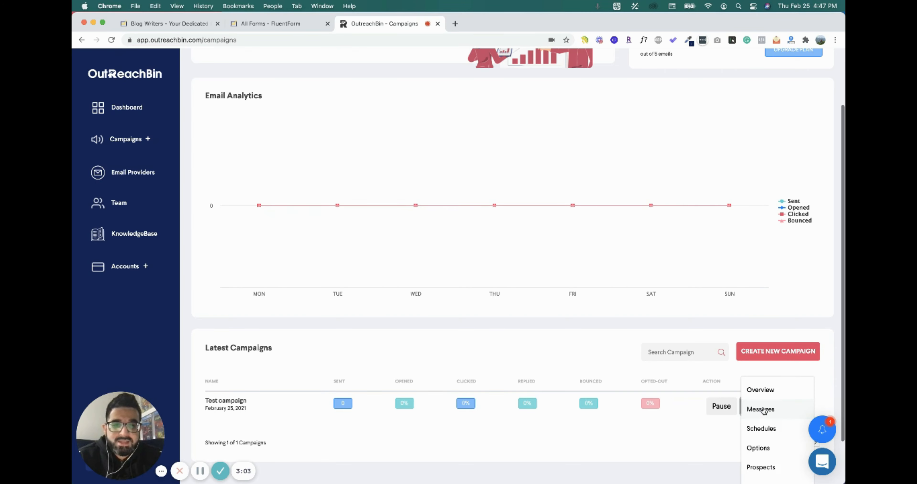
scroll(769, 416, down, 2)
click(761, 414)
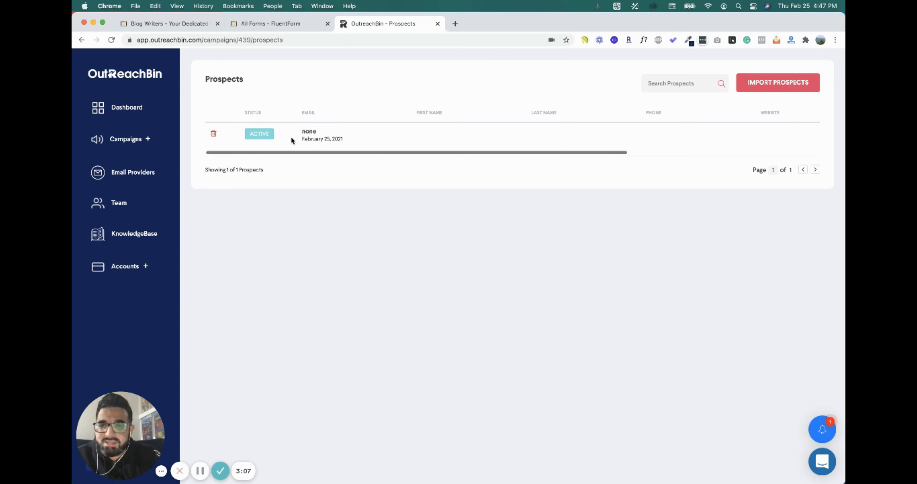
click(213, 136)
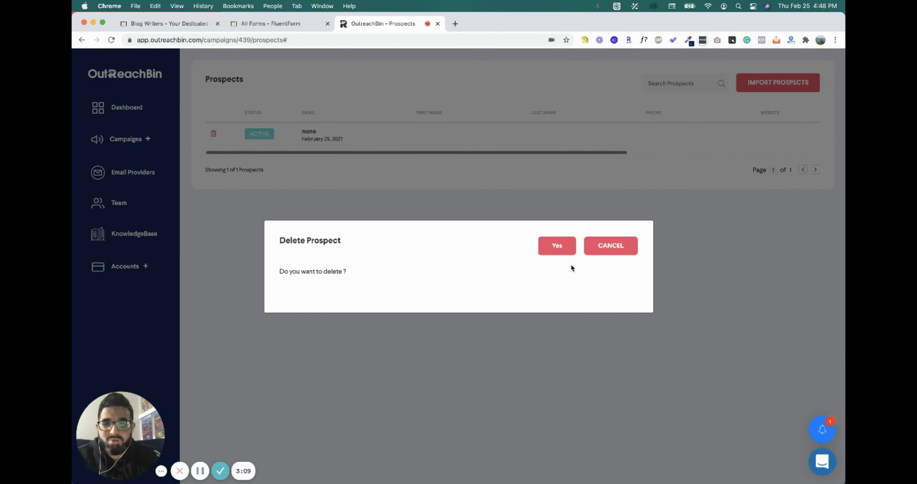
click(536, 245)
click(111, 41)
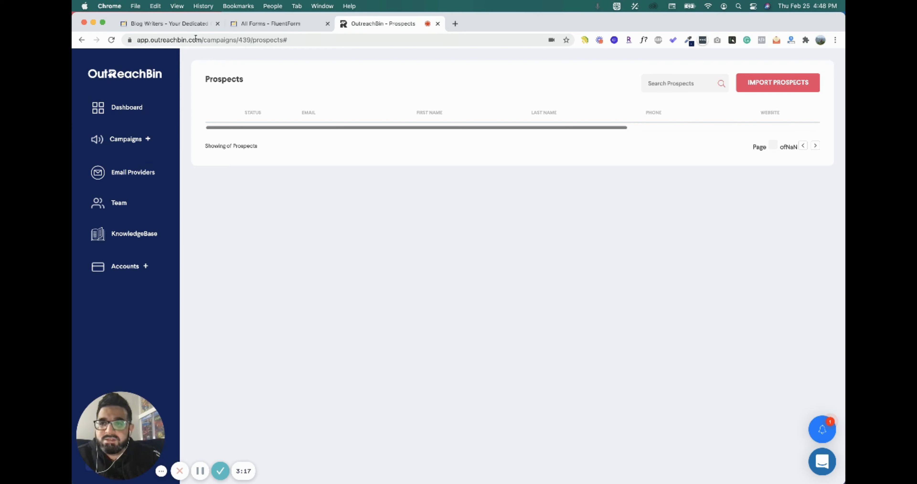
- Switch to the BlogWriters site, examine the fields of the article order form and close it
click(190, 26)
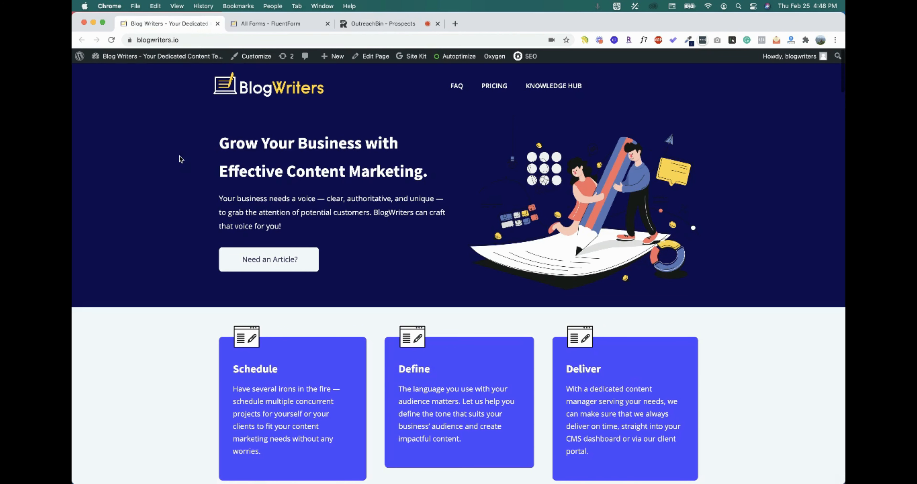
click(259, 261)
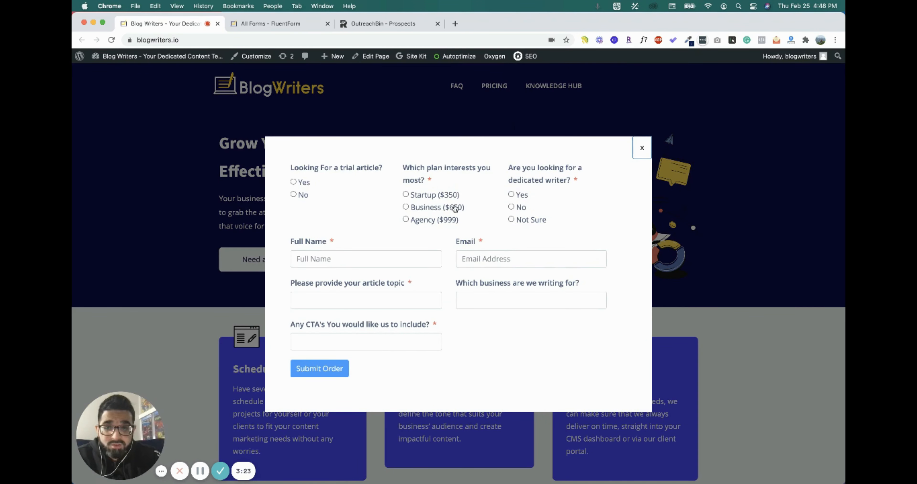
click(645, 147)
- Switch to Fluent Forms and start a new webhook feed named Test in the New Leads form's settings
click(277, 24)
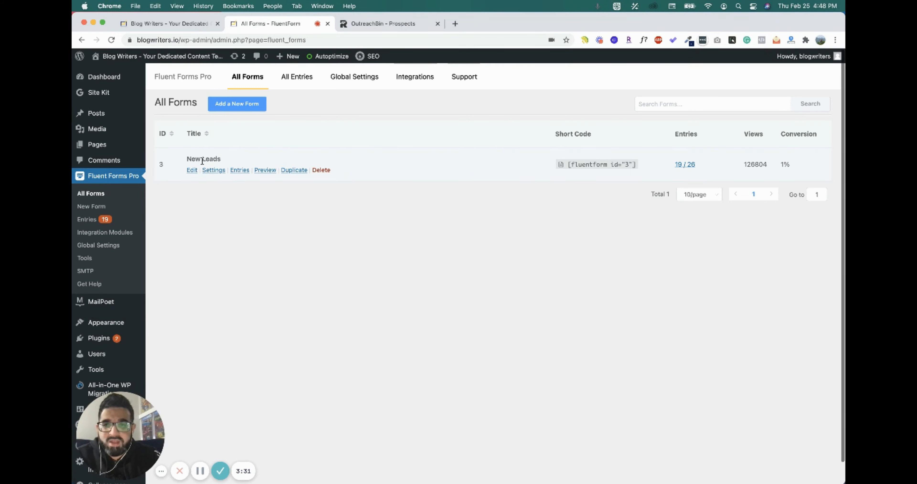
click(213, 170)
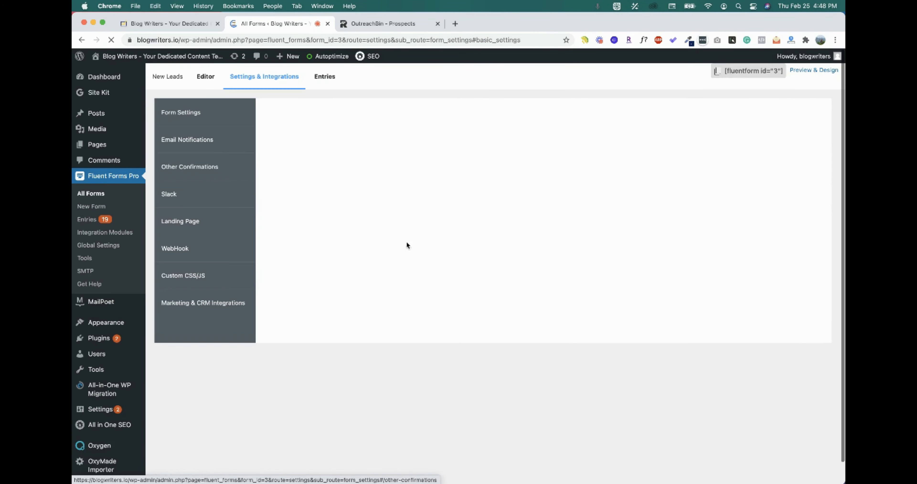
click(182, 258)
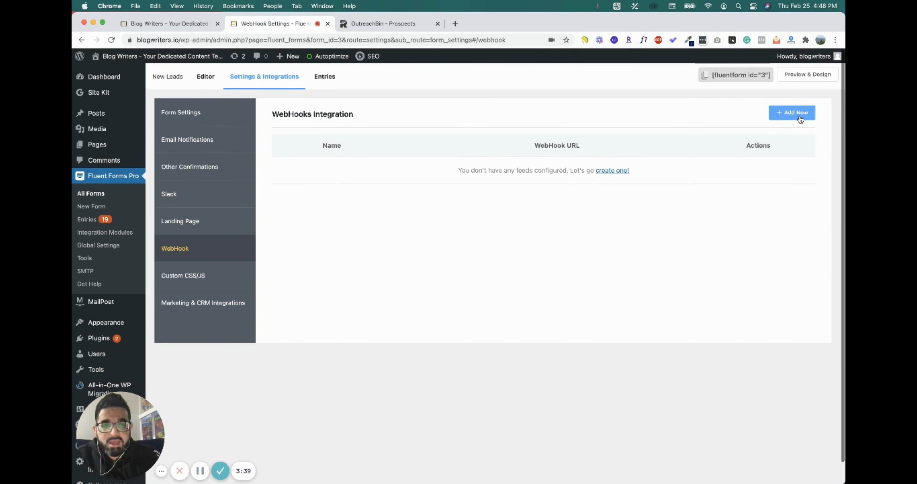
click(792, 113)
click(485, 144)
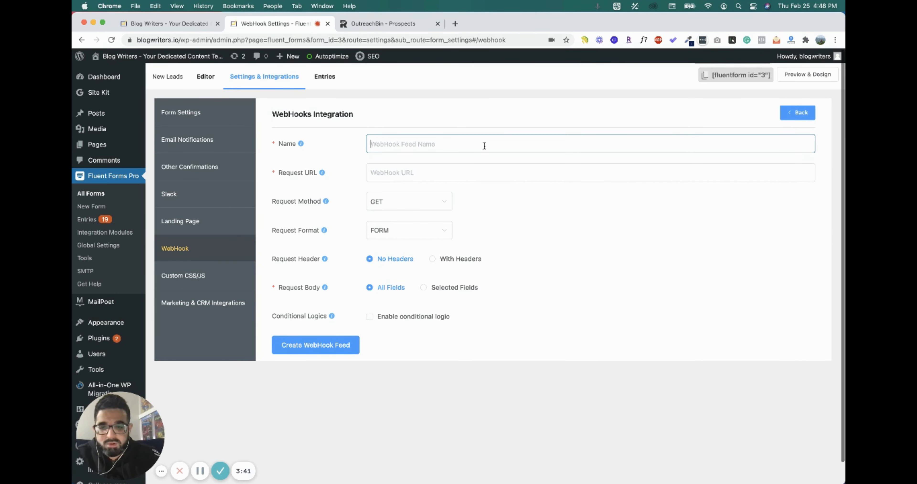
text(Test)
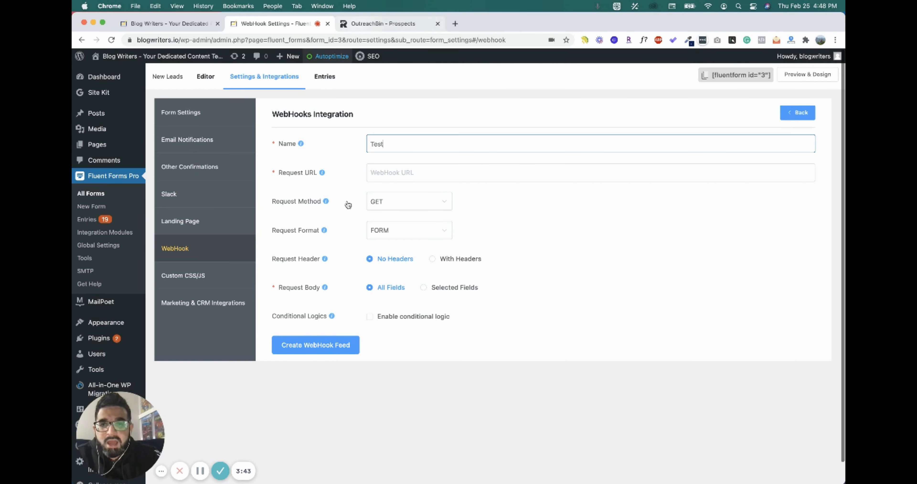
- Switch to OutreachBin, open the webhook page of Test campaign and copy its incoming webhook URL
mouse_move(322, 172)
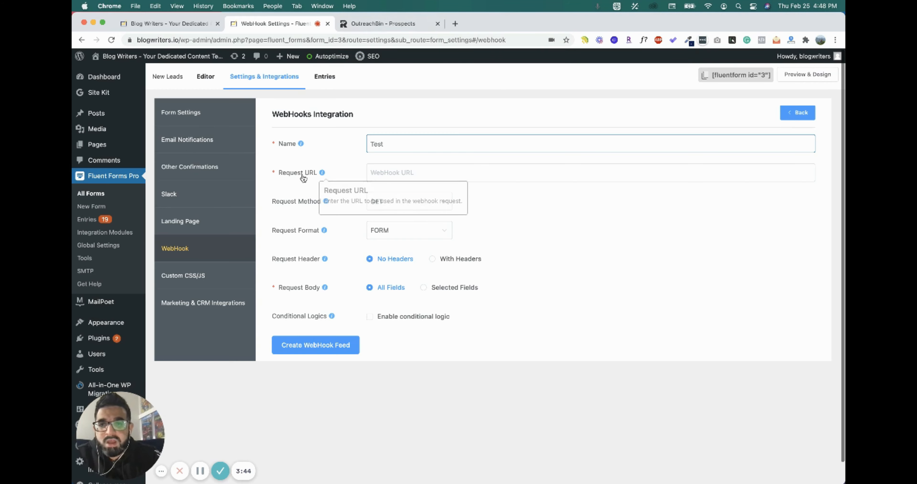
click(385, 27)
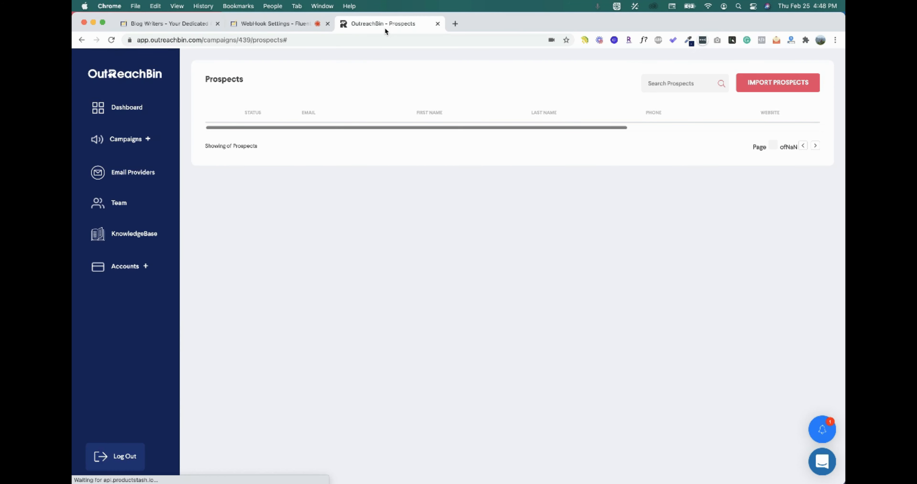
click(128, 140)
click(124, 194)
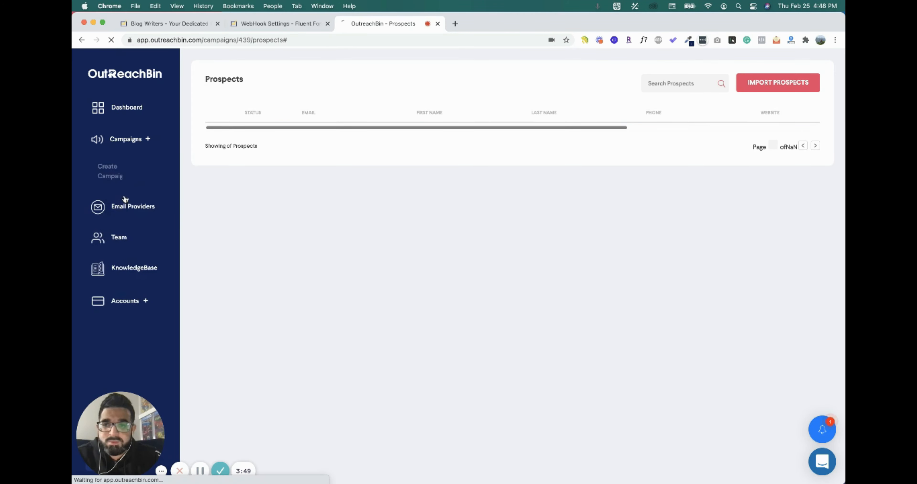
scroll(784, 374, down, 3)
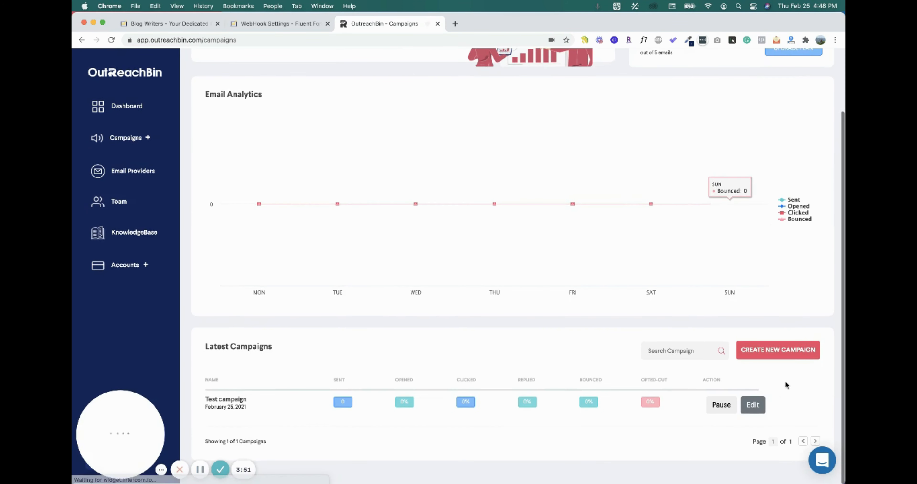
click(753, 404)
scroll(764, 420, down, 2)
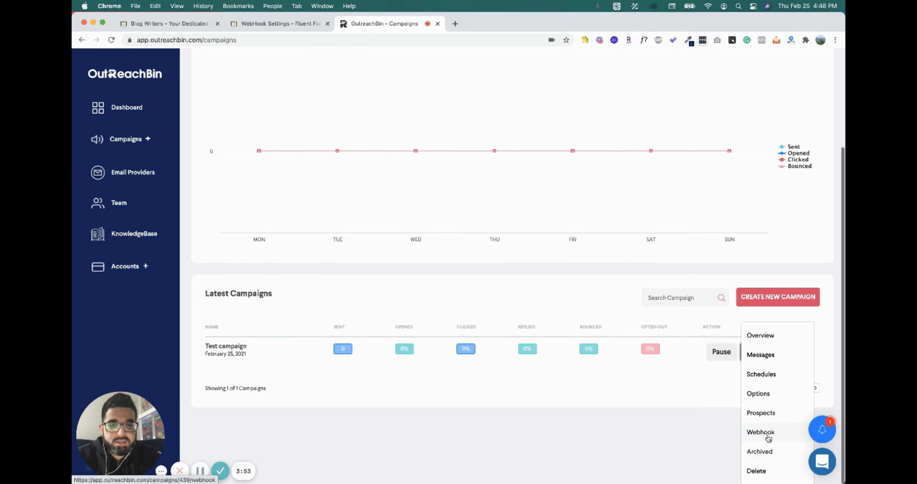
click(761, 432)
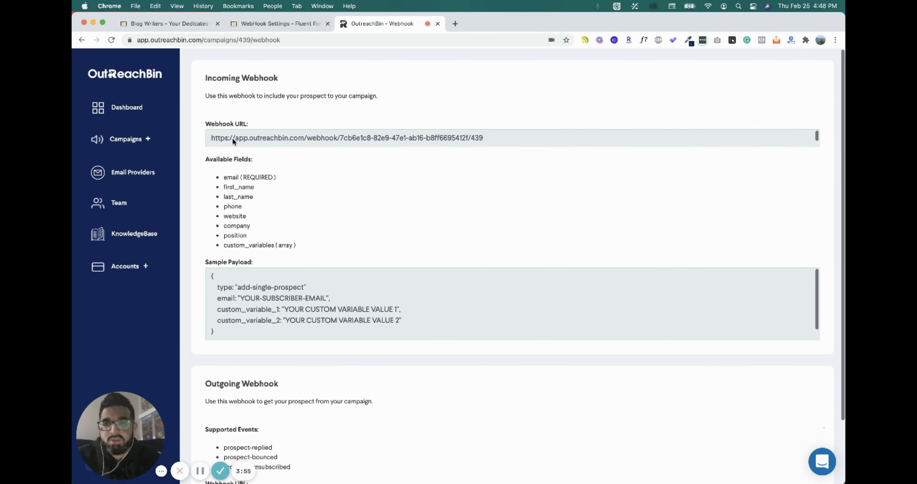
drag(213, 139, 393, 137)
key(super+c)
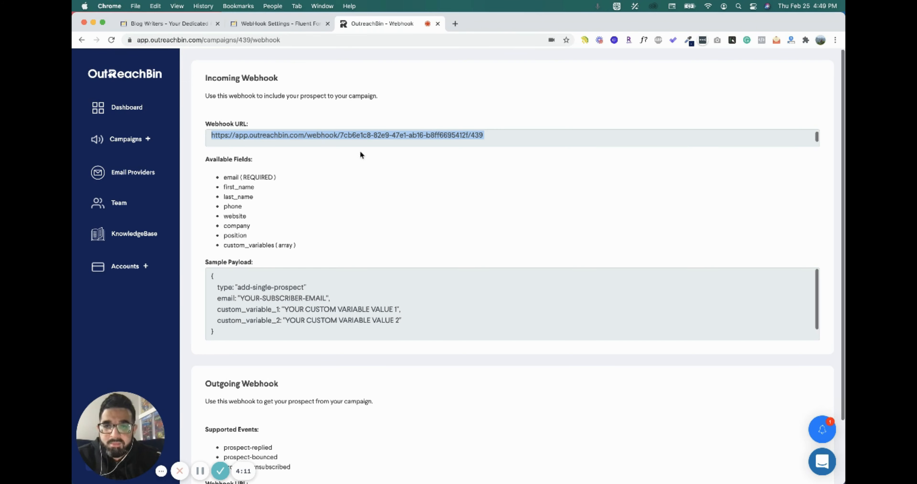
- Return to the Fluent Forms webhook feed and paste the copied webhook URL as its Request URL
click(288, 24)
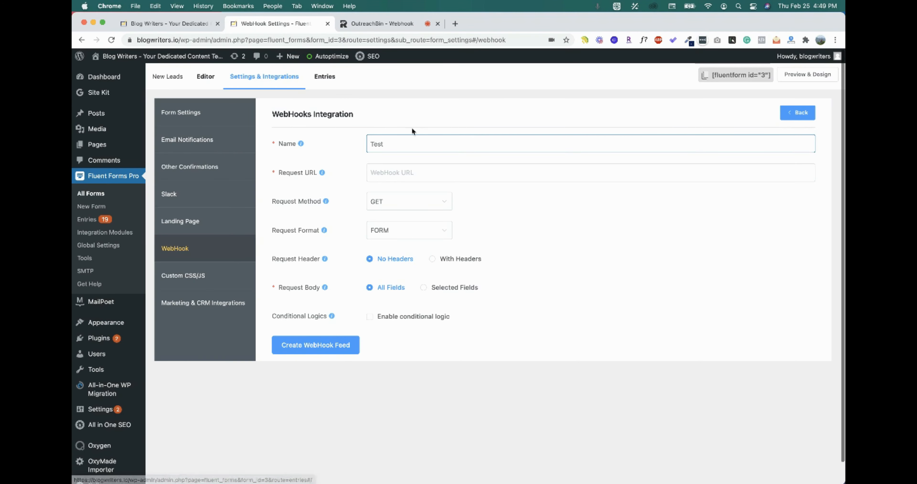
click(400, 174)
key(super+v)
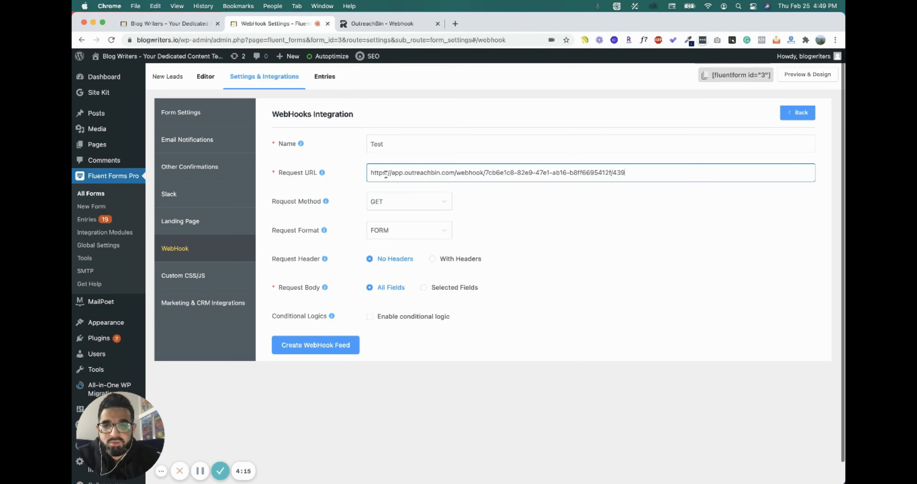
- Set the webhook feed's request method to POST, its format to JSON and its request body to Selected Fields
click(424, 208)
click(409, 247)
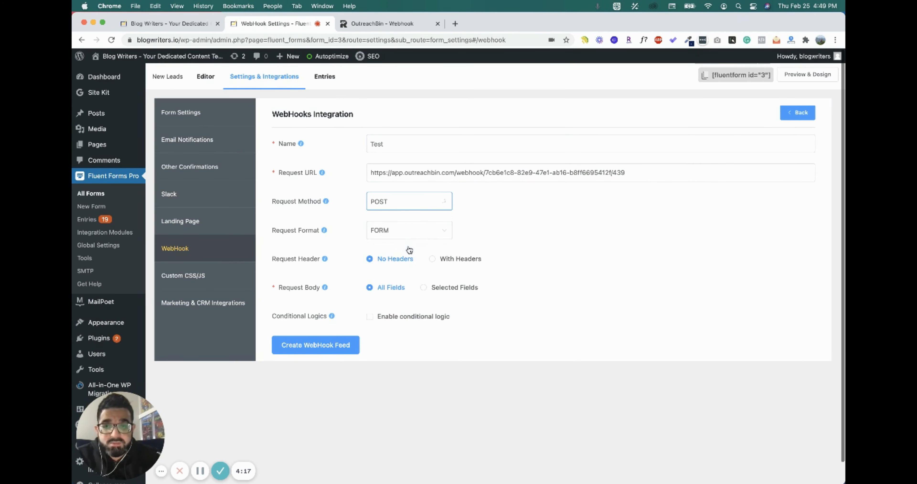
click(418, 237)
click(406, 272)
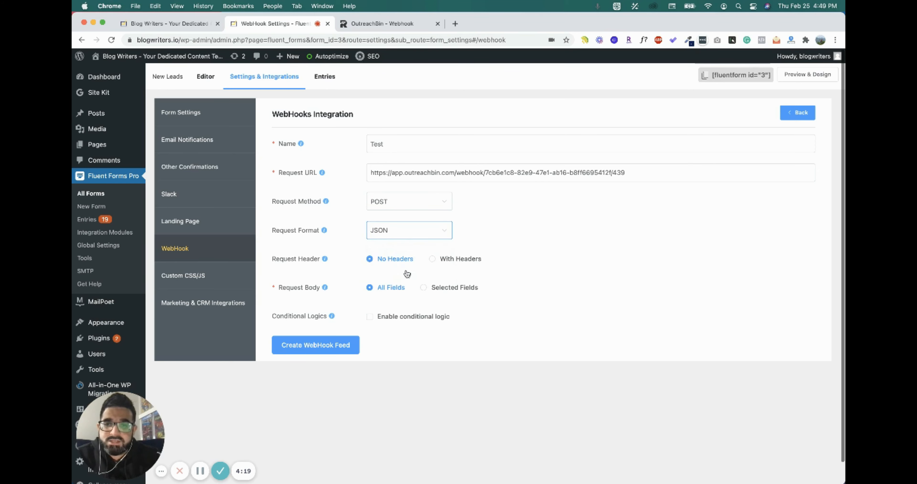
click(429, 289)
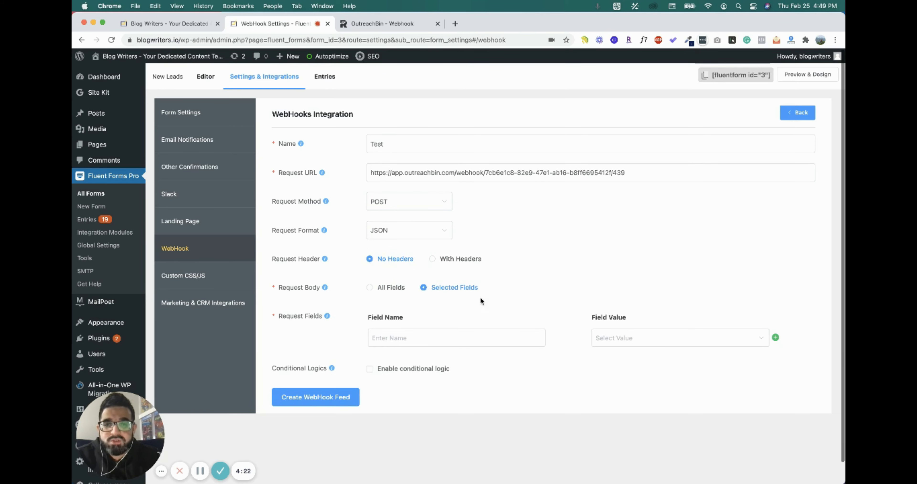
- Copy "type" from OutreachBin's sample payload and paste it as the first request field's name in Fluent Forms
click(417, 23)
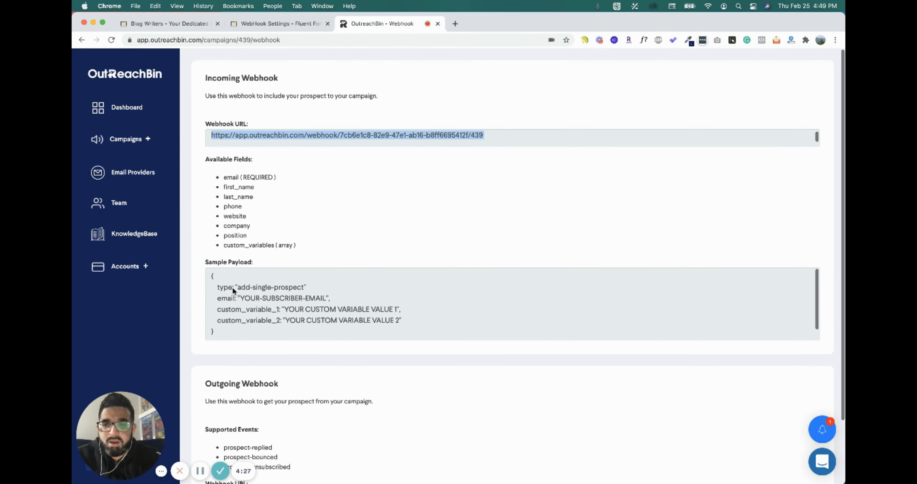
drag(232, 287, 217, 287)
key(cmd+c)
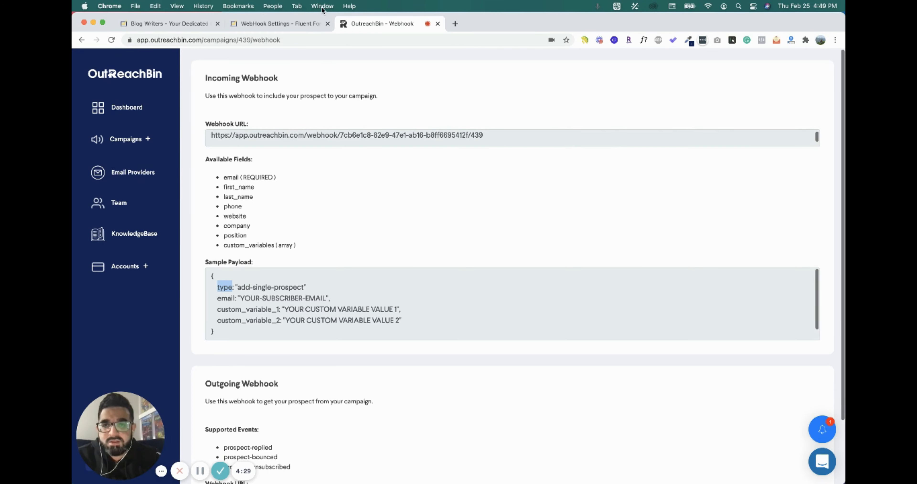
click(307, 24)
click(435, 340)
key(cmd+v)
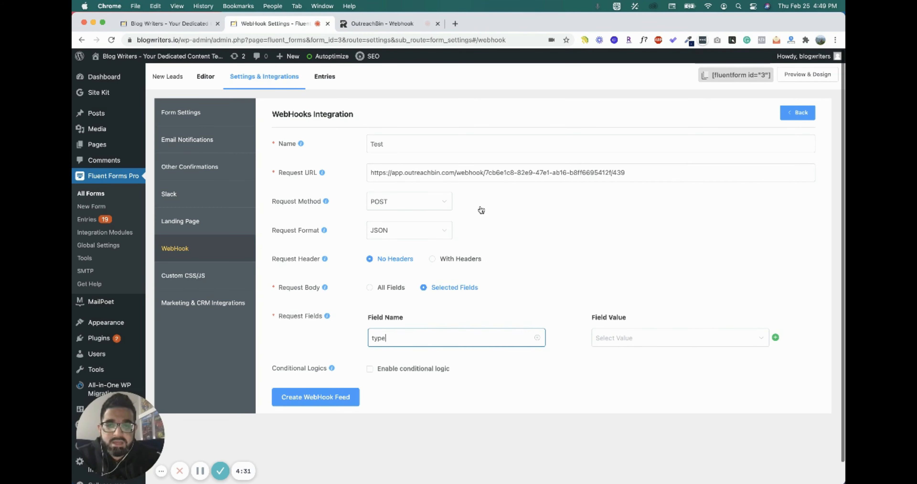
- Copy "add-single-prospect" from OutreachBin's sample payload and set it as the value of the type field in Fluent Forms
click(407, 24)
drag(237, 287, 307, 290)
key(super+c)
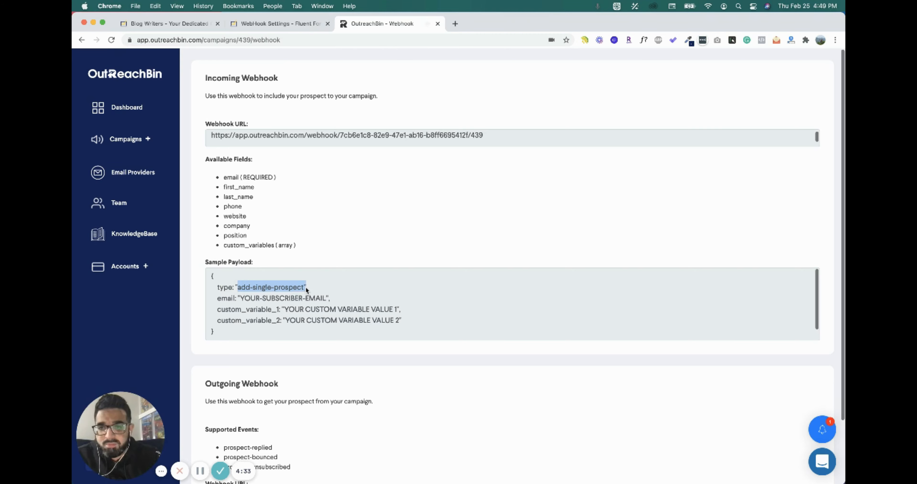
click(268, 22)
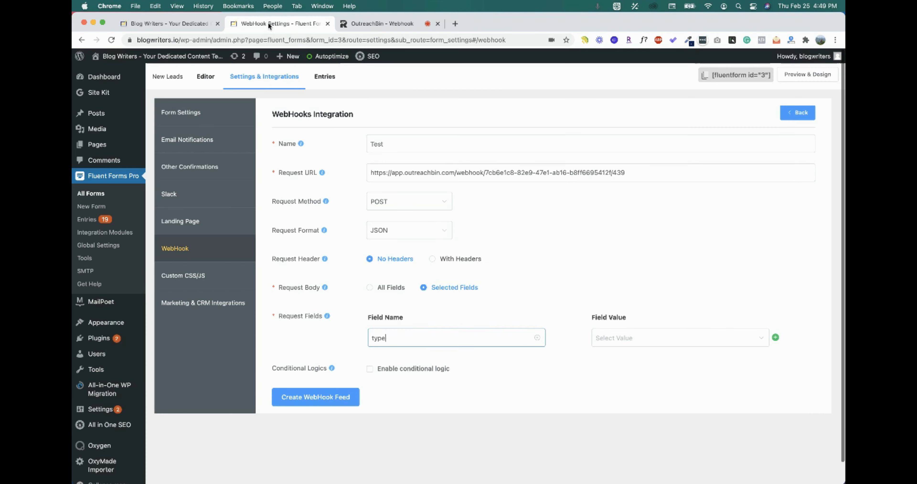
click(676, 340)
key(super+v)
click(652, 361)
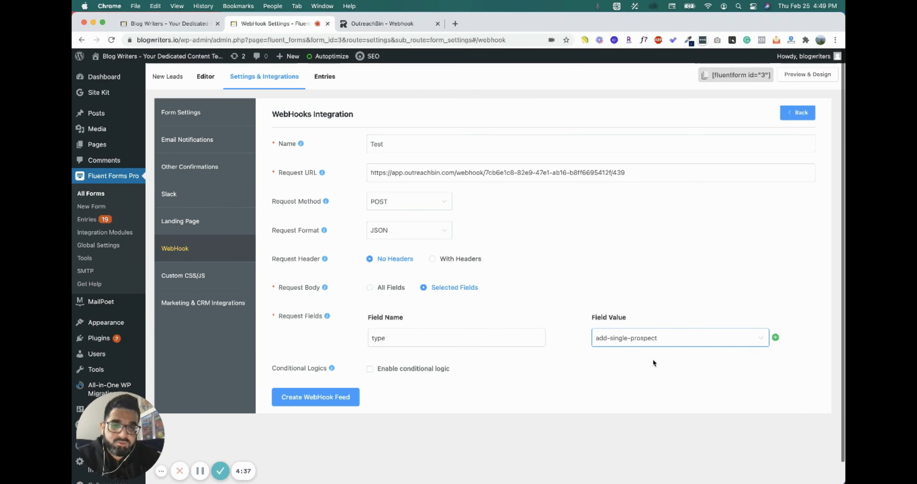
- Add a second request field named email, check OutreachBin's sample payload, and map the field to the form's Email input
click(776, 337)
click(450, 357)
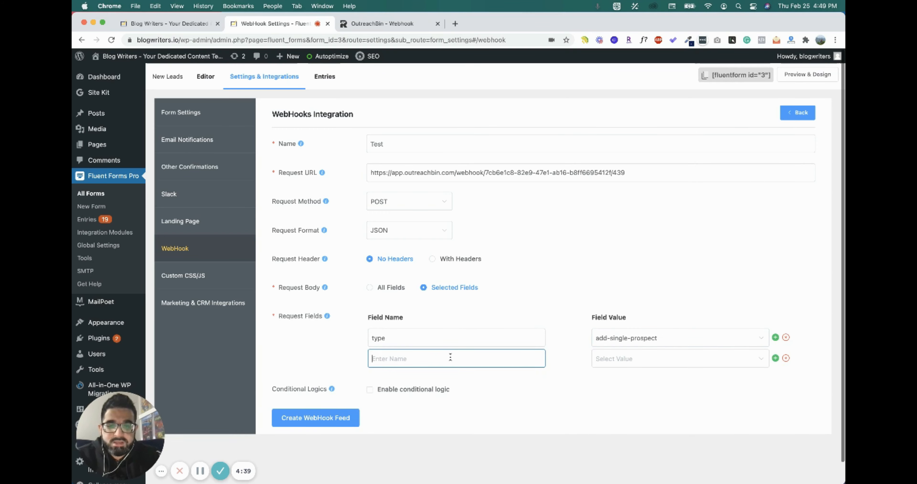
text(email)
click(376, 22)
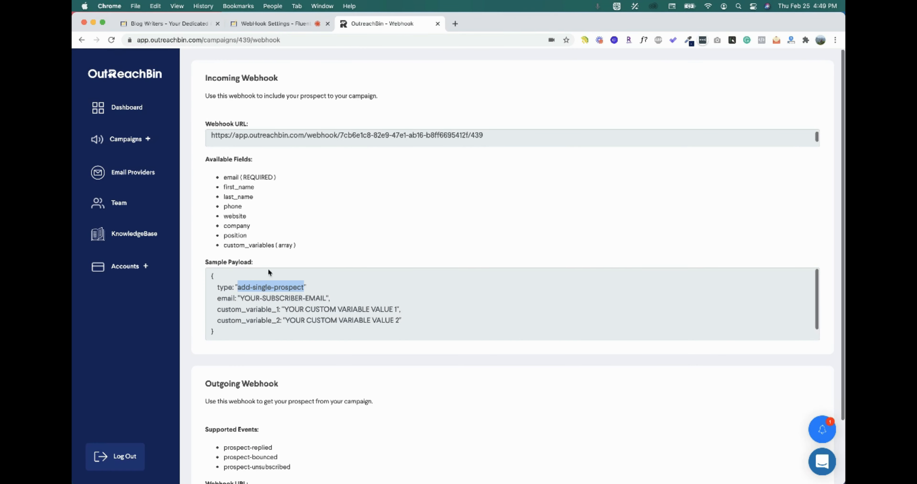
click(287, 26)
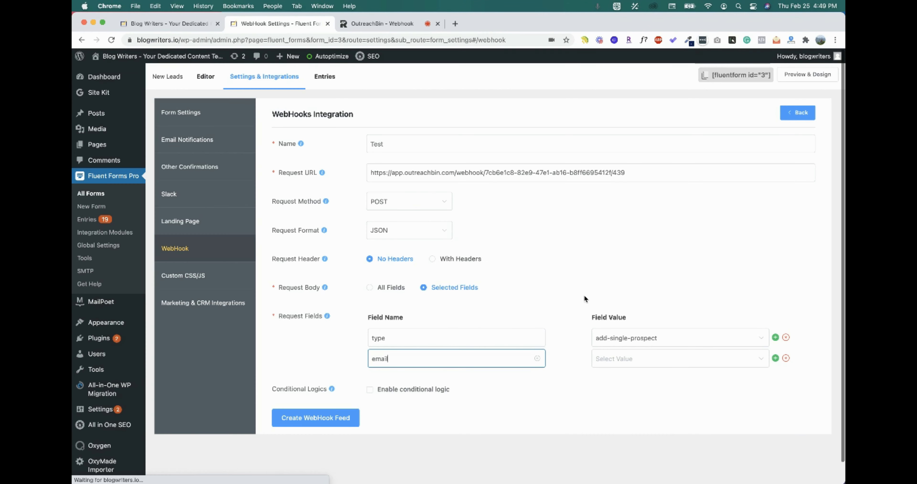
click(660, 366)
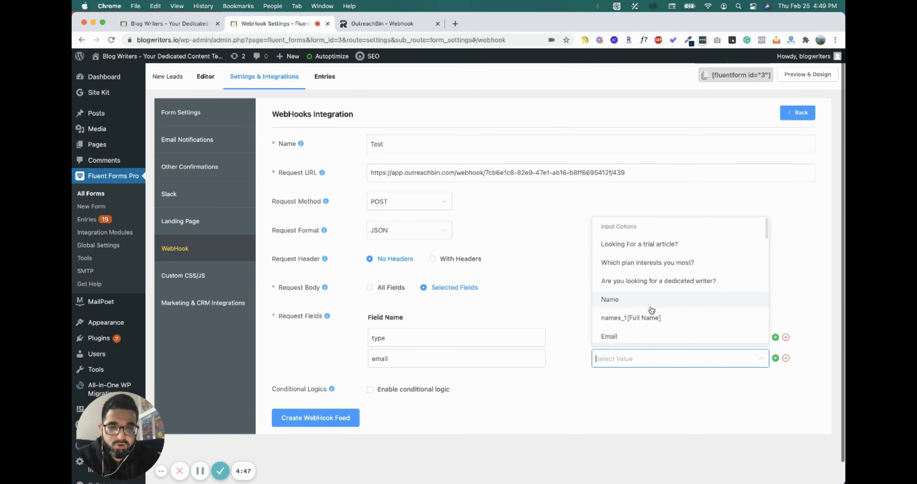
click(638, 340)
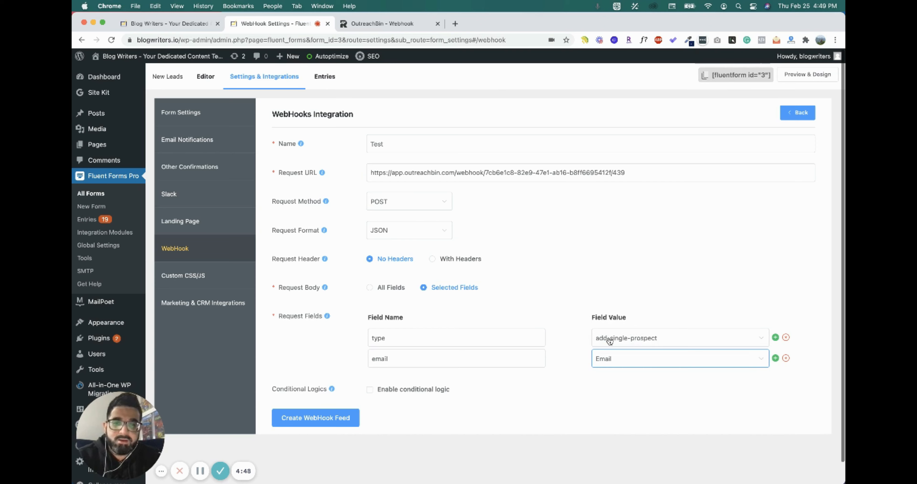
- Add a third request field named lead and map it to the form's "Looking For a trial article?" input
click(775, 358)
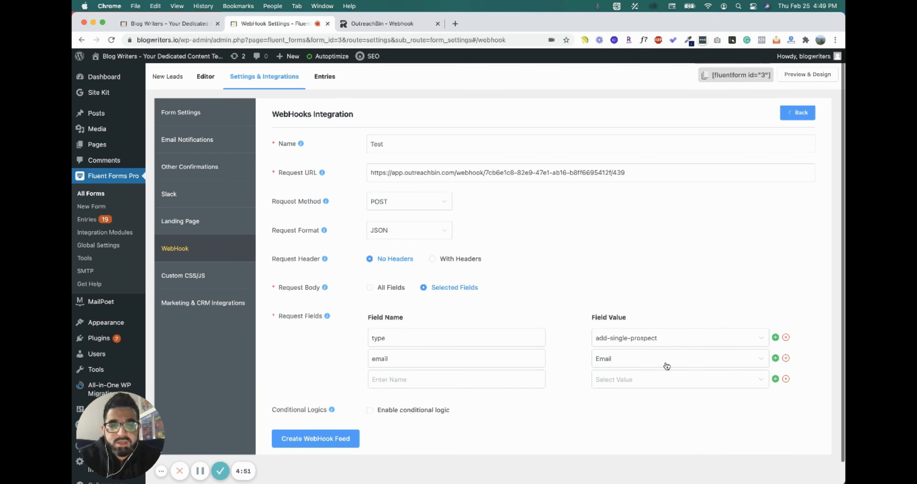
click(656, 381)
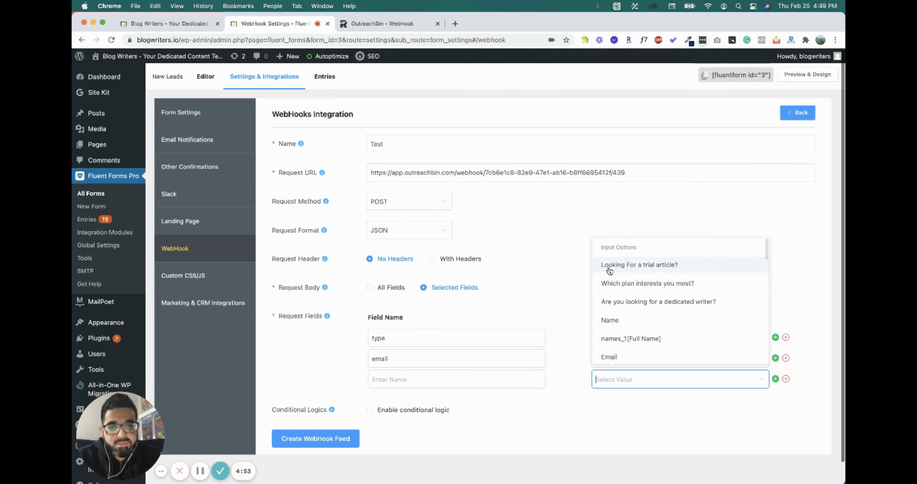
click(665, 266)
click(476, 377)
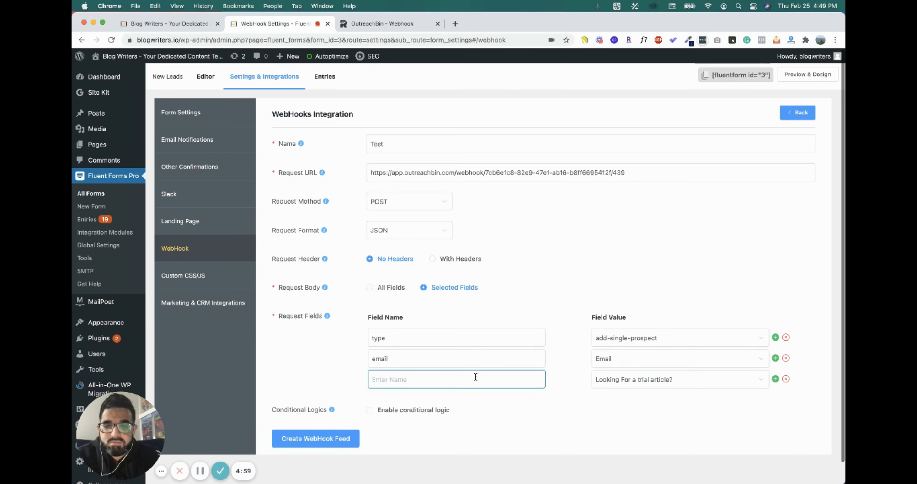
text(lead)
click(614, 400)
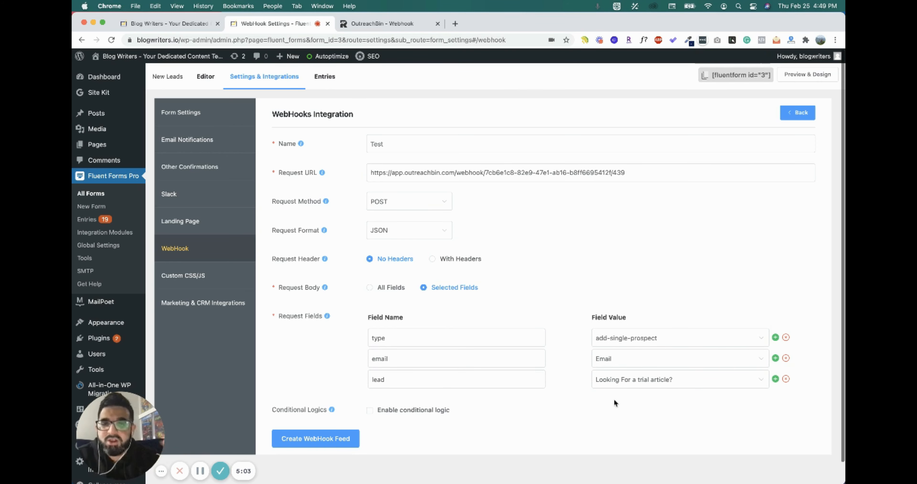
- Add a fourth request field named first_name mapped to names_1[Full Name], and create the webhook feed
click(776, 380)
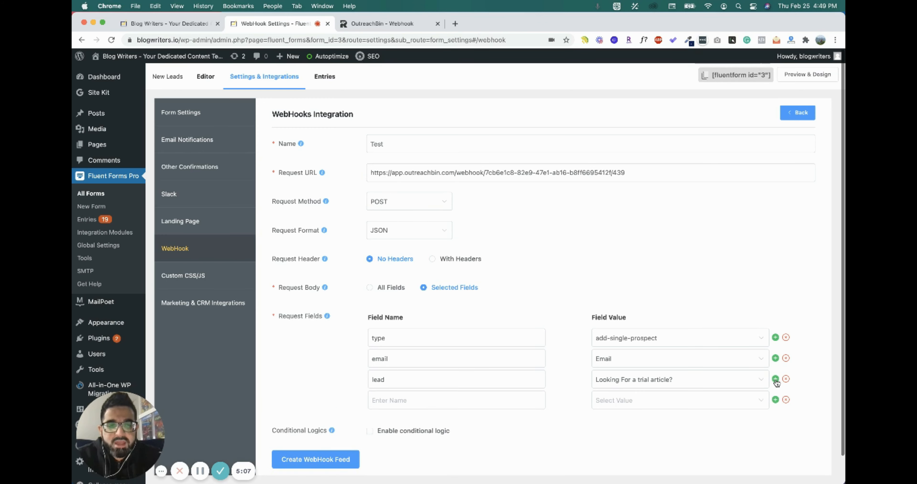
click(513, 402)
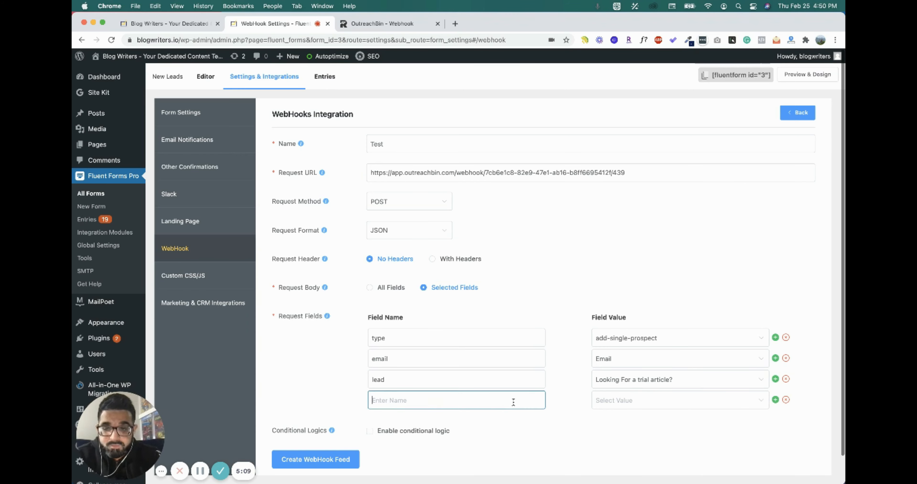
text(Fi)
key(BackSpace)
key(BackSpace)
text(f)
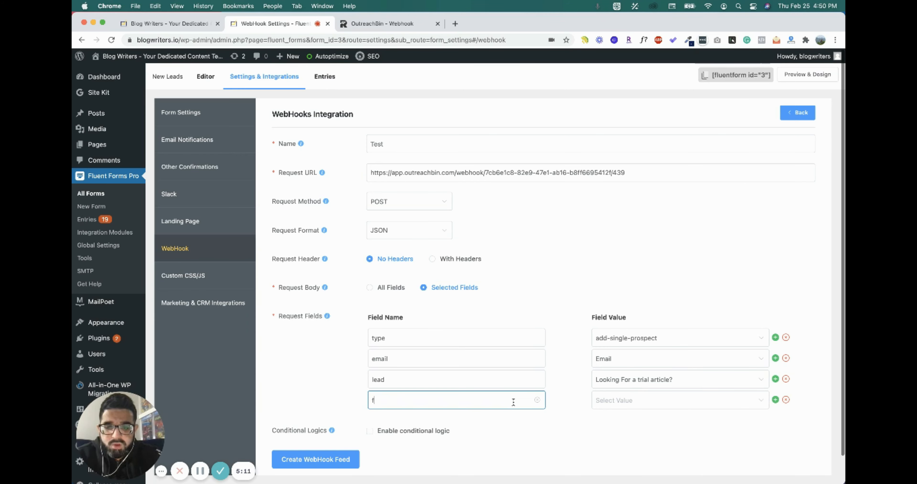
text(irst_name)
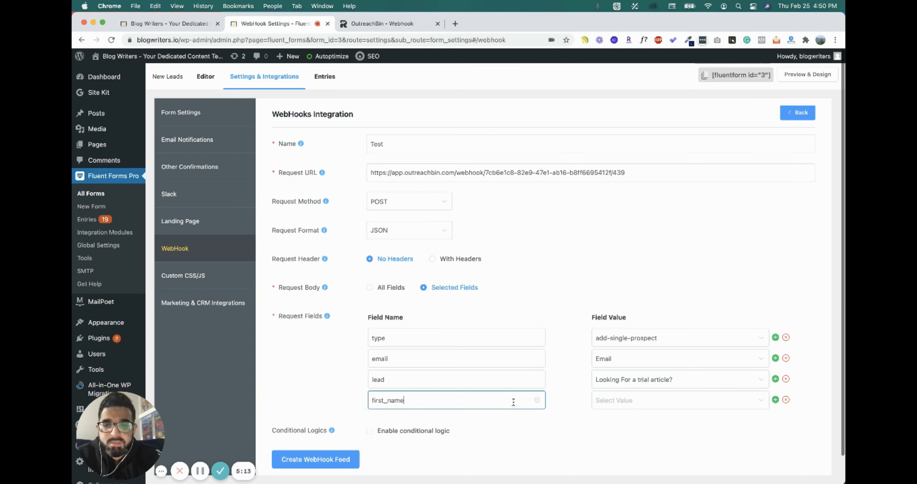
click(731, 405)
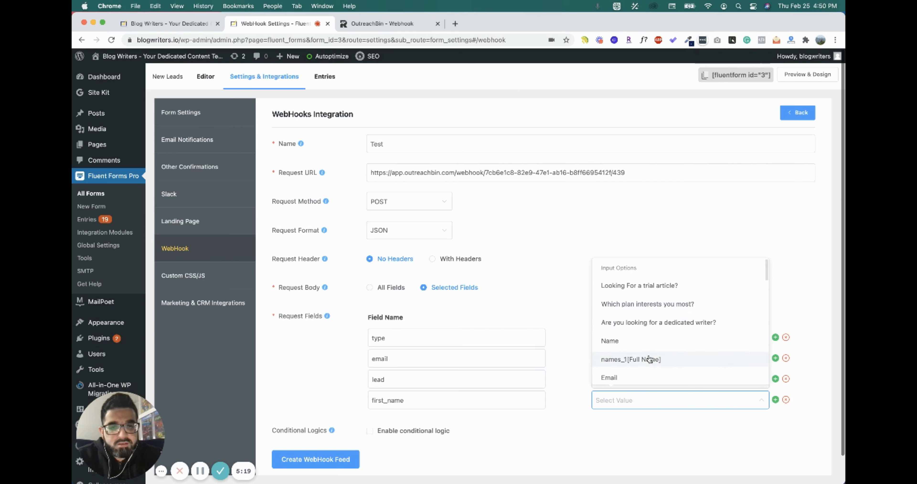
click(634, 360)
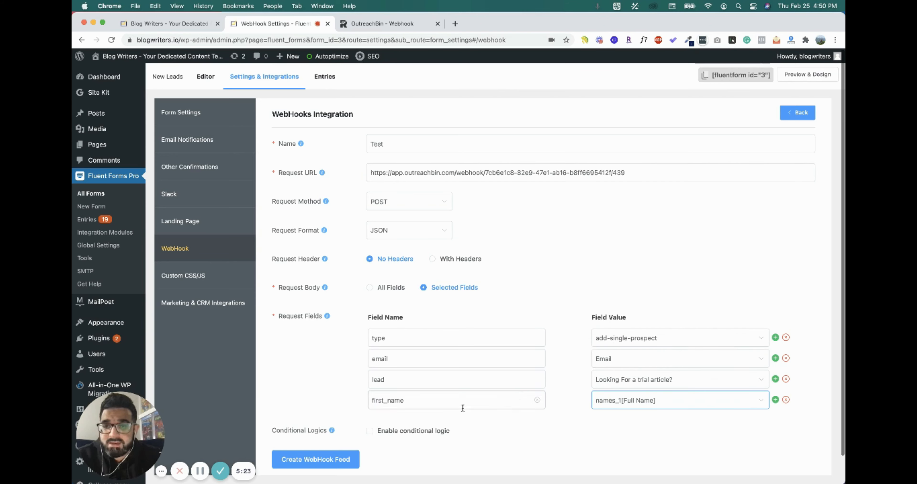
click(342, 453)
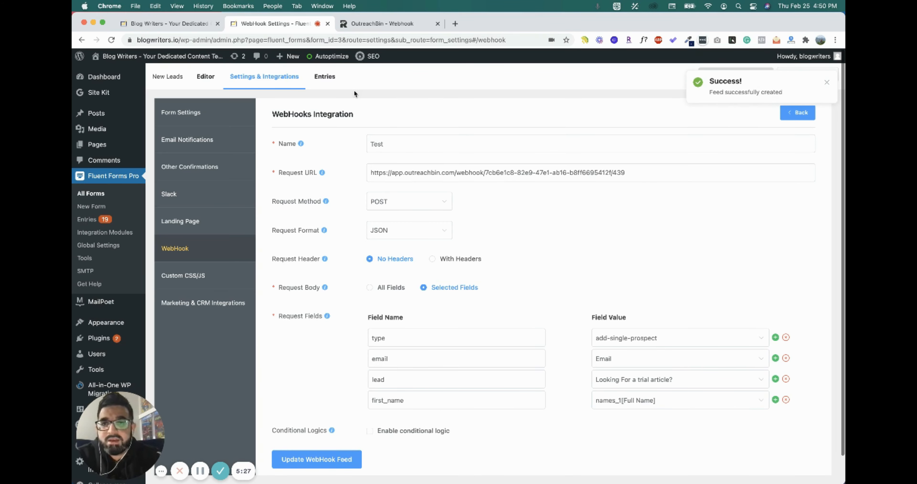
- Open the Blog Writers site's article request form and choose Yes for a trial article, the Business ($650) plan and No dedicated writer
click(182, 24)
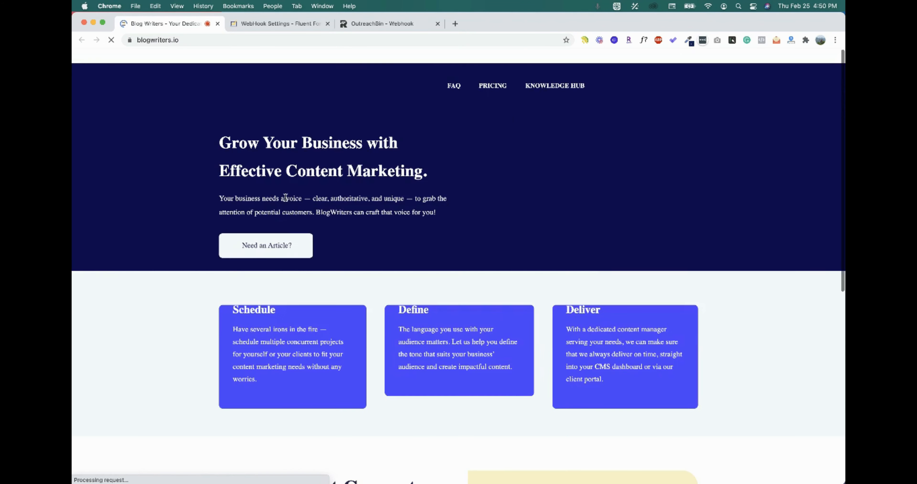
click(285, 262)
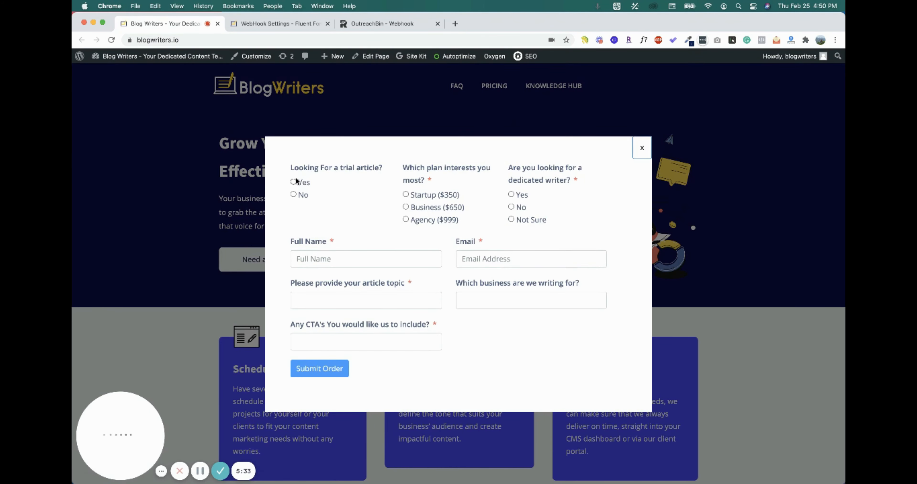
click(444, 212)
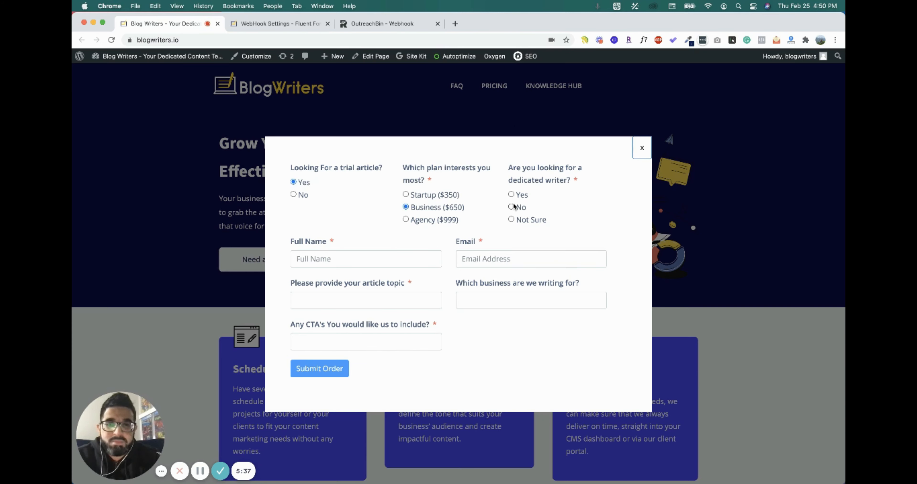
- Fill in the customer's name and email, enter "test" as the article topic and the CTA, and submit the order
click(407, 253)
text(Abdul)
click(508, 259)
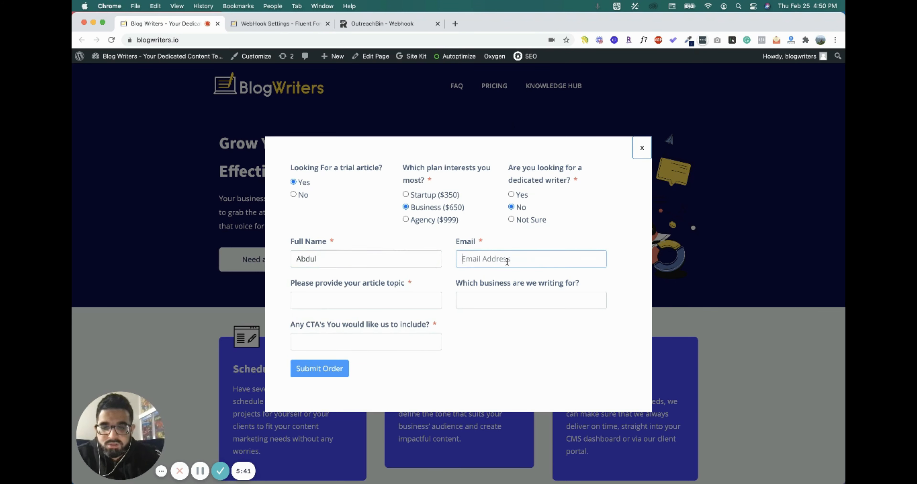
text(mu)
click(509, 284)
click(385, 304)
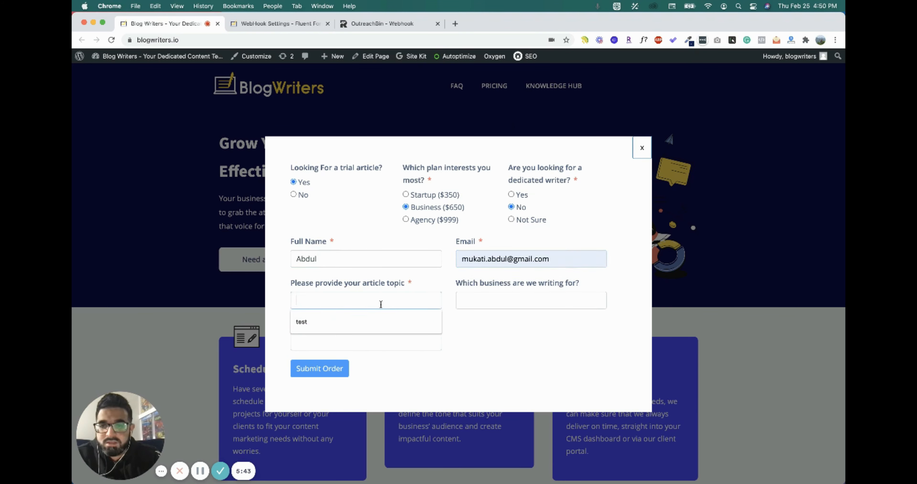
click(377, 322)
click(375, 341)
click(355, 366)
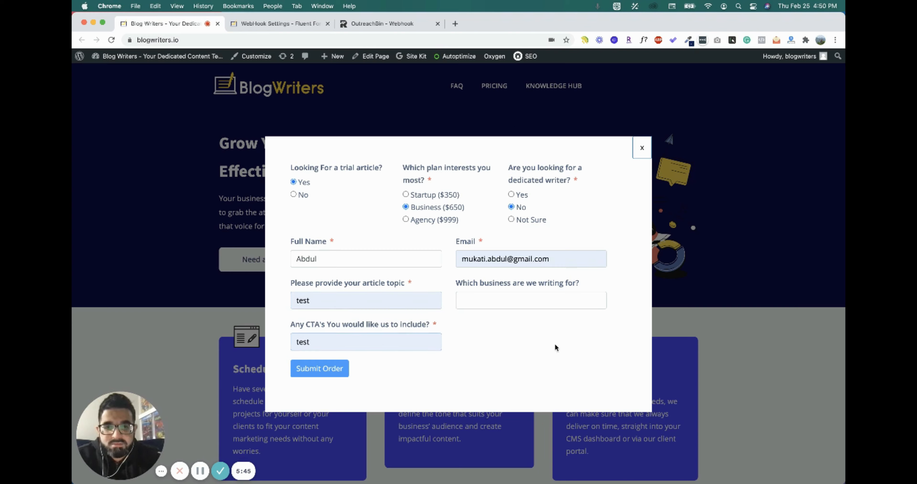
click(322, 372)
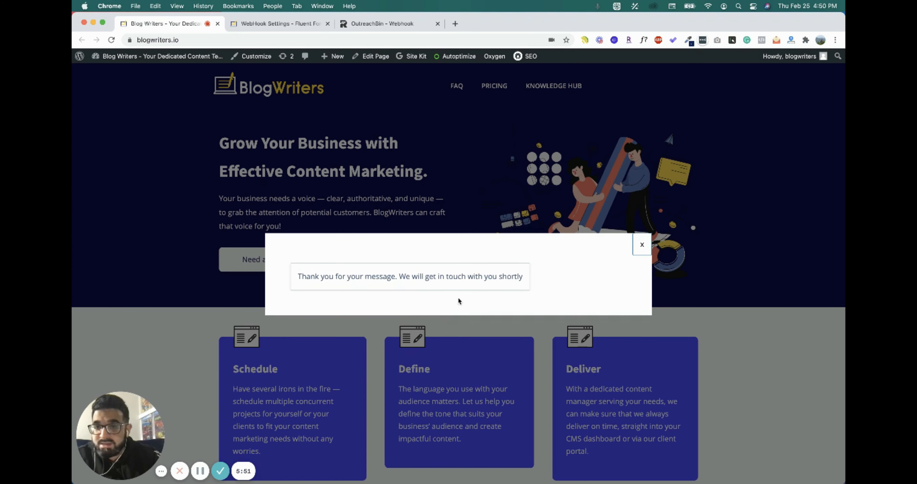
- Open the Test campaign's prospects in OutreachBin and check the submitted prospect's email, first name and lead columns
click(359, 24)
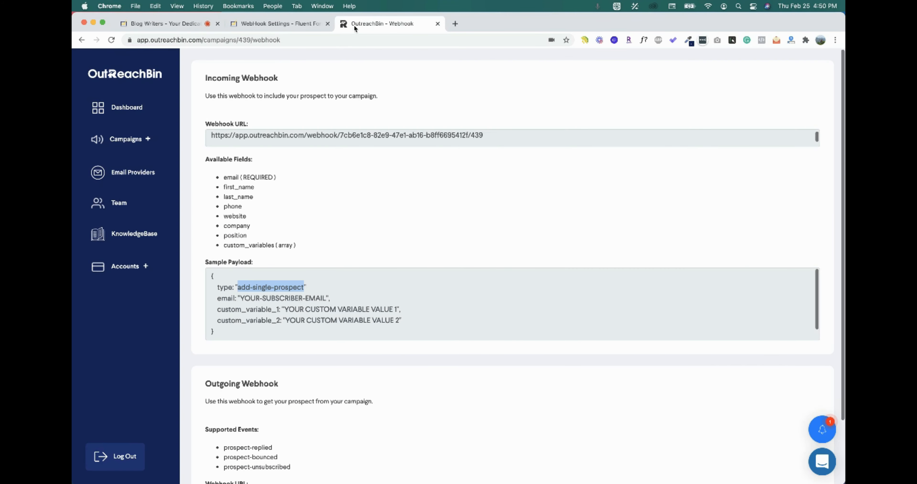
click(150, 141)
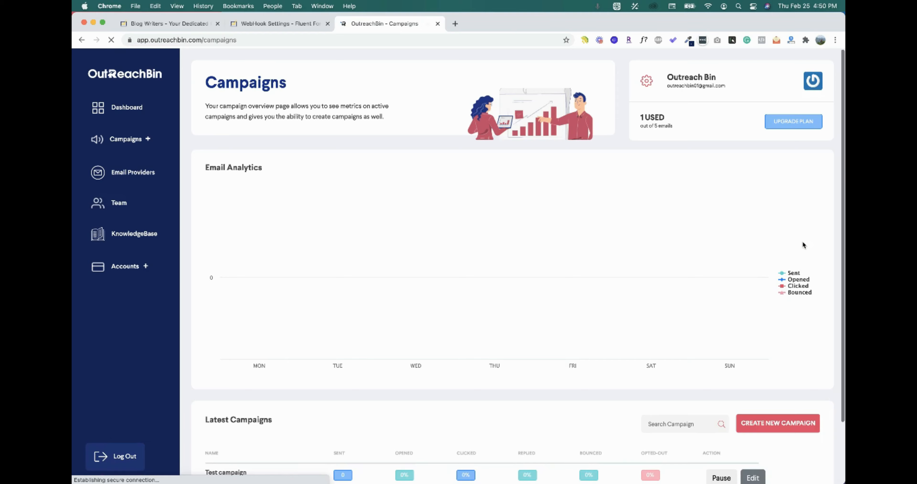
scroll(813, 321, down, 3)
click(757, 406)
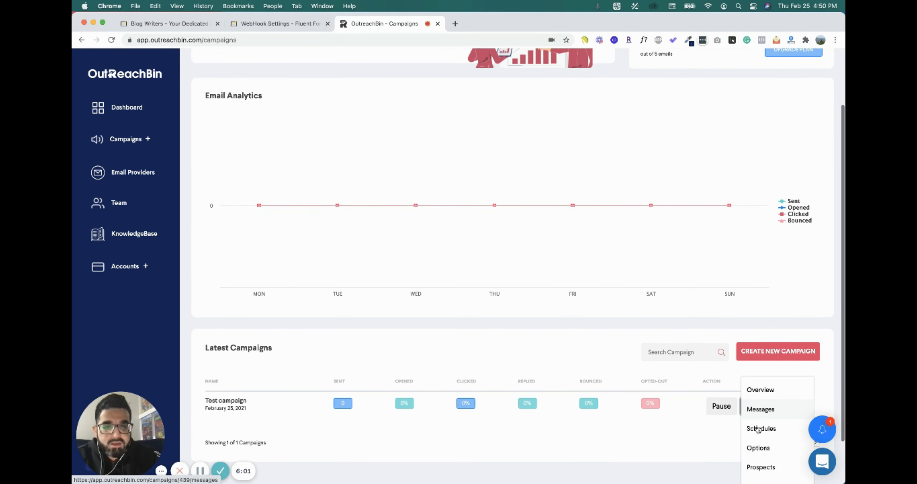
click(763, 466)
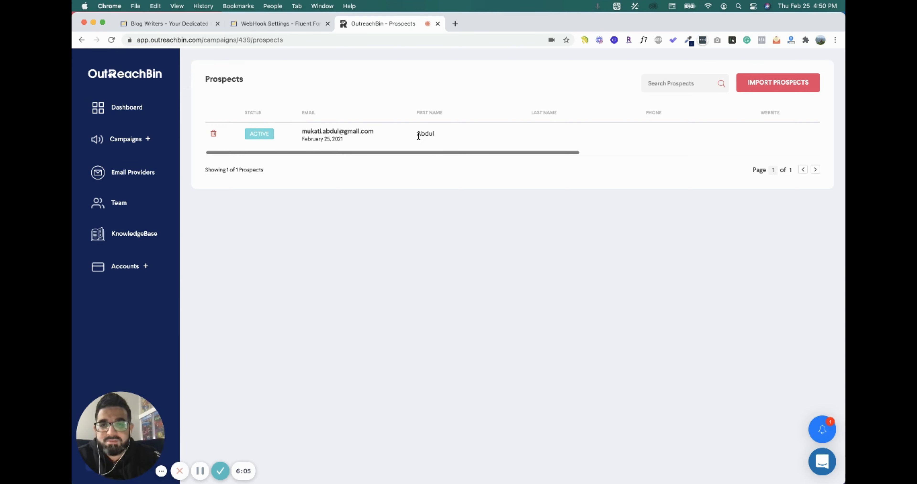
scroll(533, 136, right, 10)
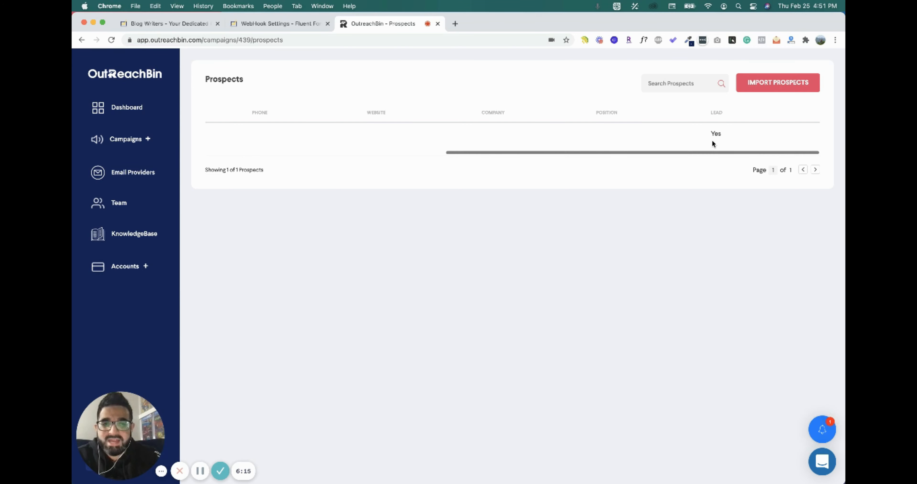
scroll(713, 141, left, 10)
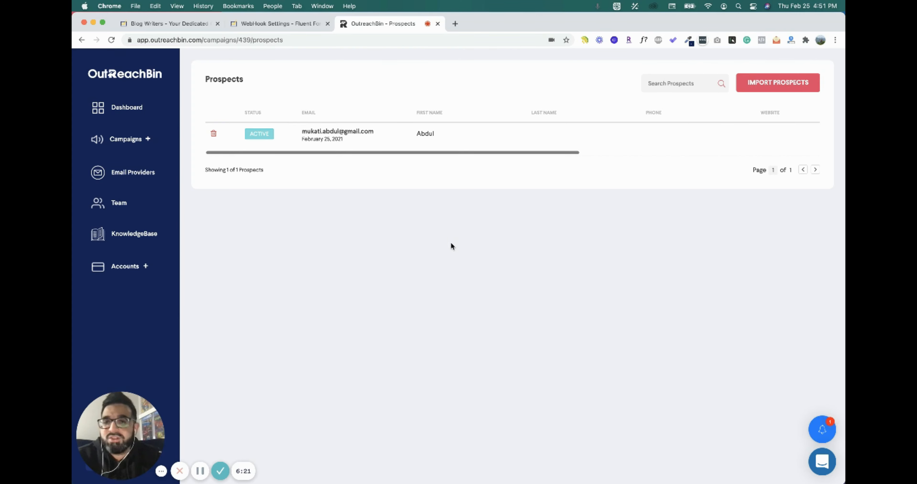
- Return to the OutreachBin campaigns overview and open the Test campaign's messages for editing
click(125, 140)
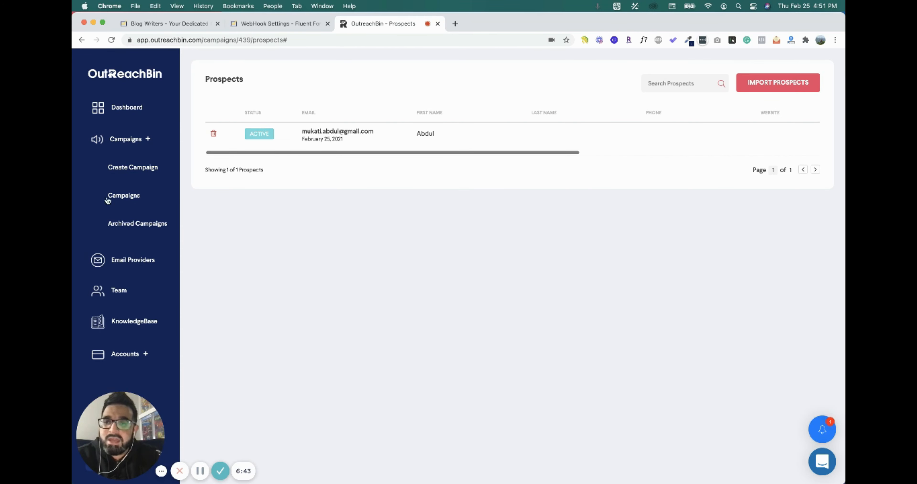
click(125, 194)
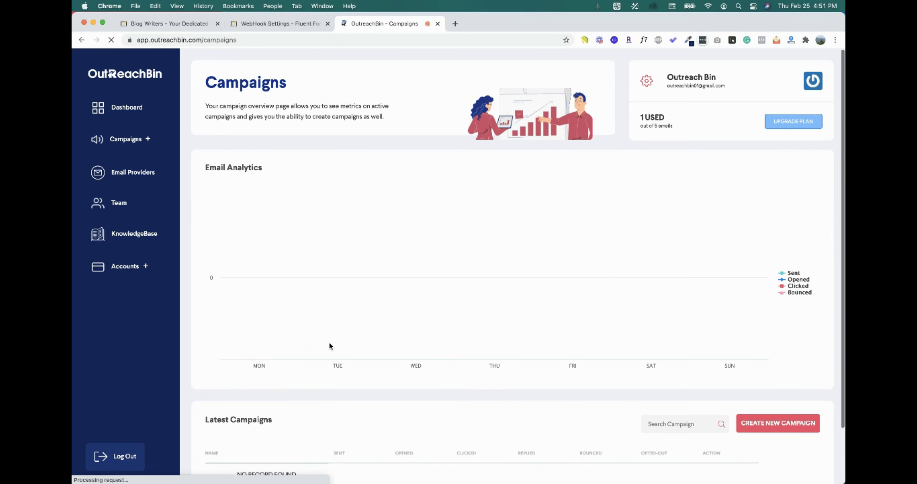
scroll(754, 409, down, 2)
click(752, 425)
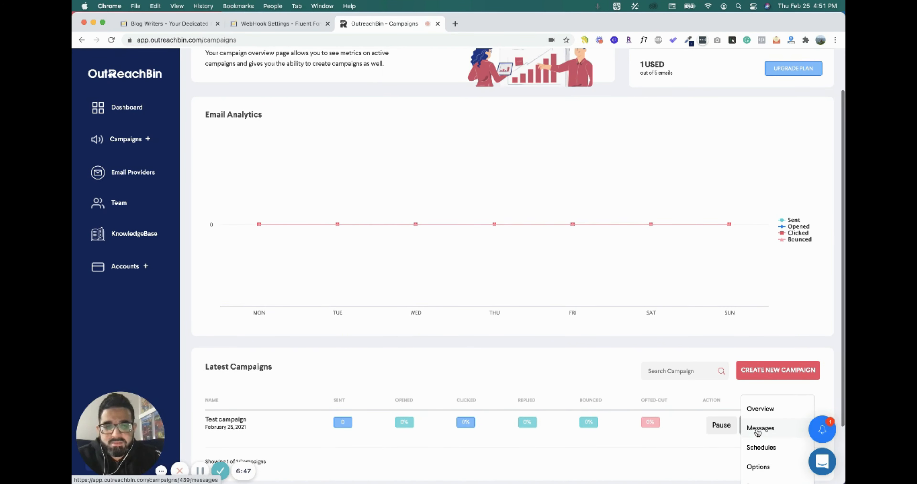
click(769, 429)
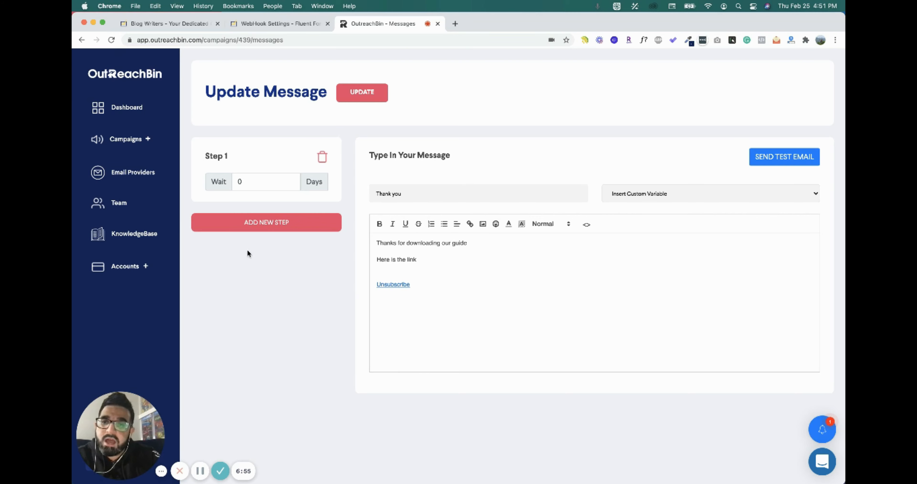
- Add a second message step to the campaign sequence with a wait of 2 days, and review both steps' messages
click(254, 227)
click(251, 257)
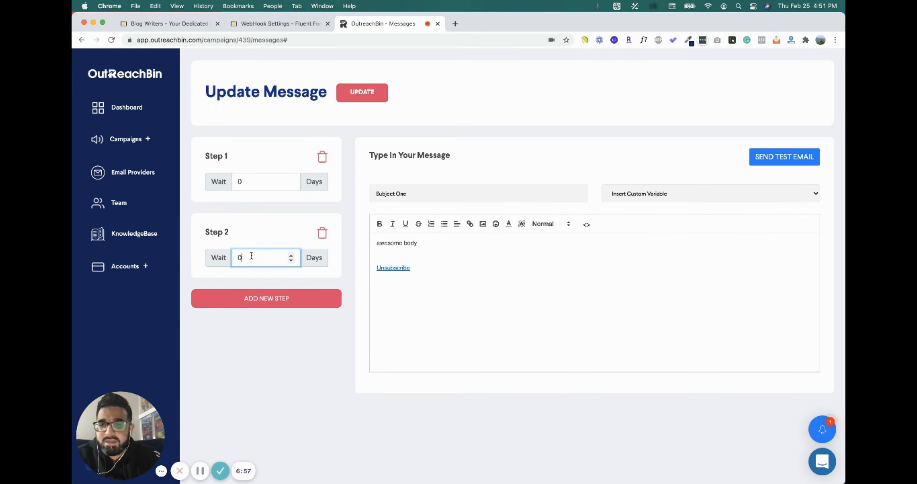
text(2)
click(273, 235)
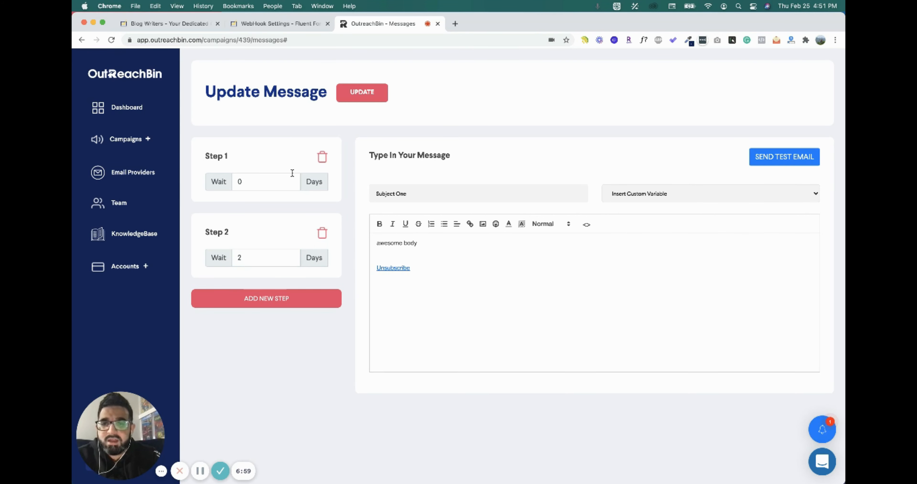
click(285, 156)
click(278, 231)
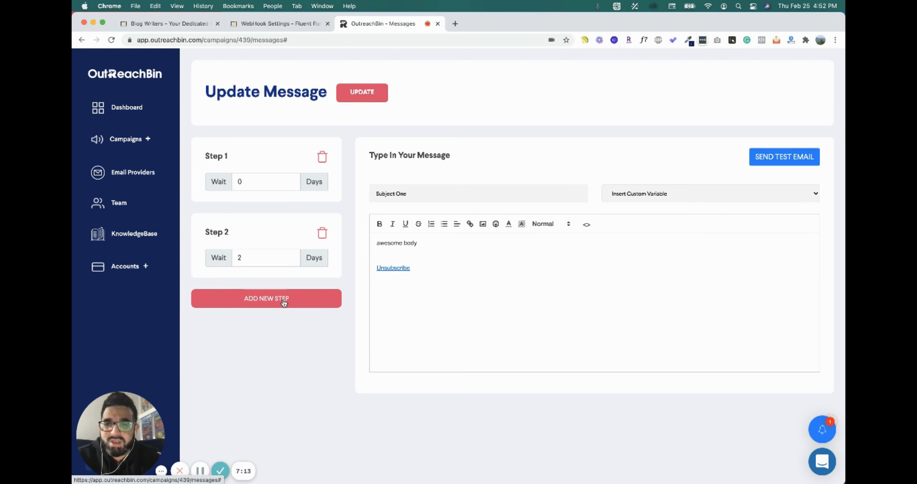
click(221, 471)
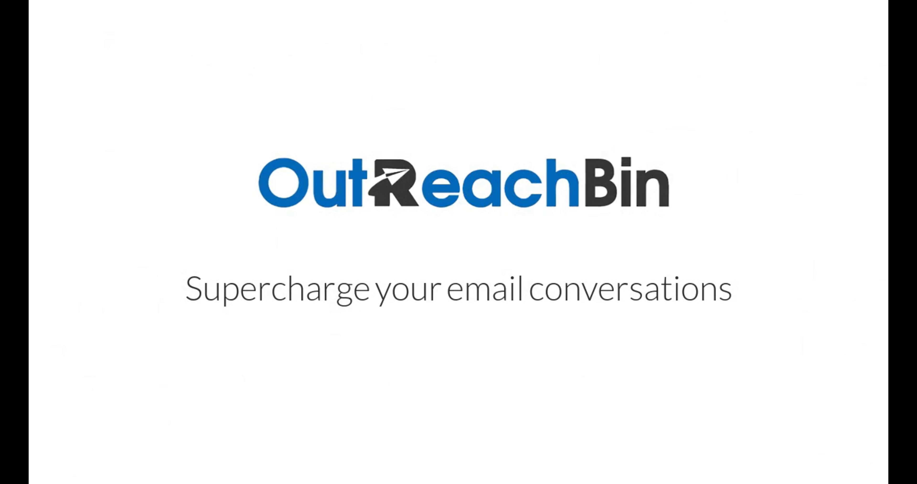